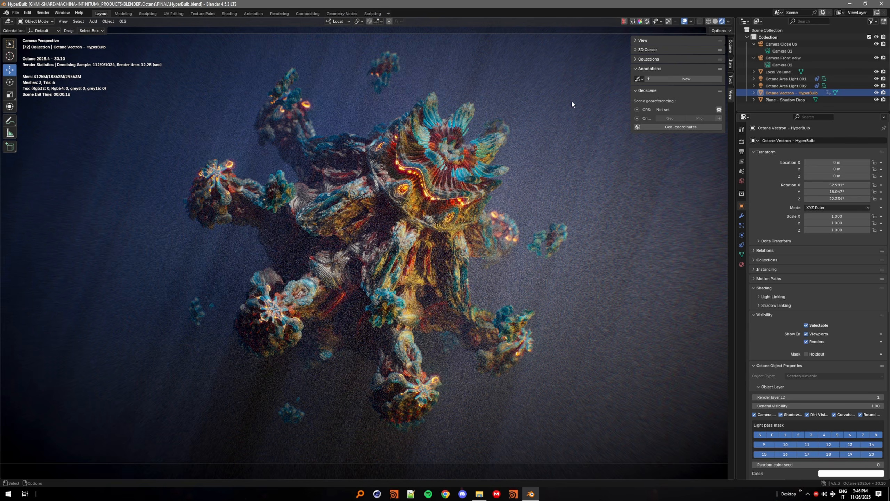
Create a new file from the OctaneRender Startup (Path Tracing) template and show the viewport in rendered shading
click(15, 12)
mouse_move(21, 22)
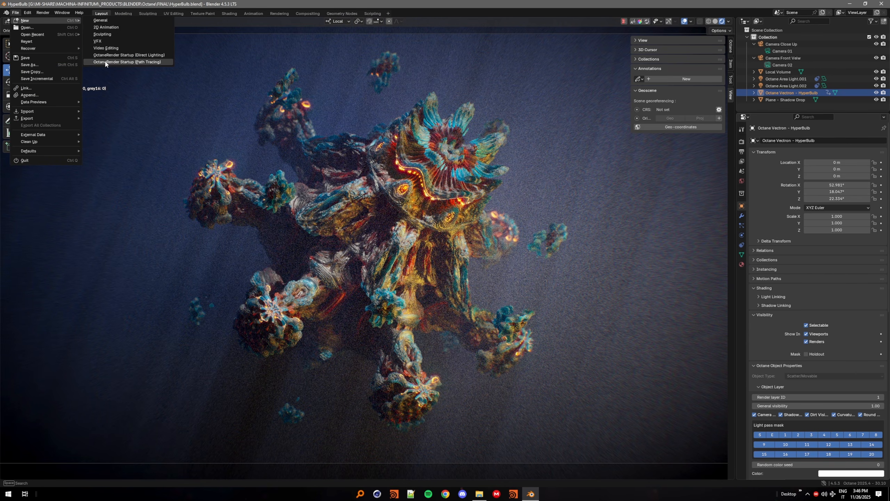
click(127, 62)
middle_drag(270, 183, 249, 204)
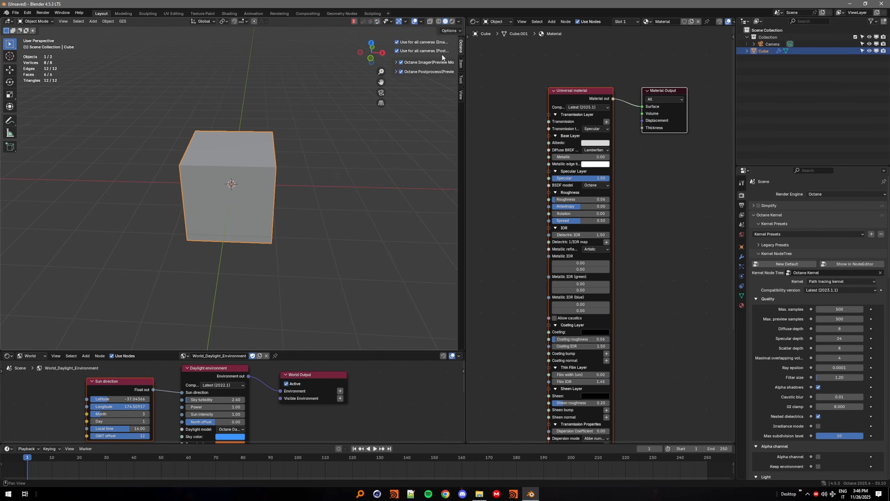
click(452, 22)
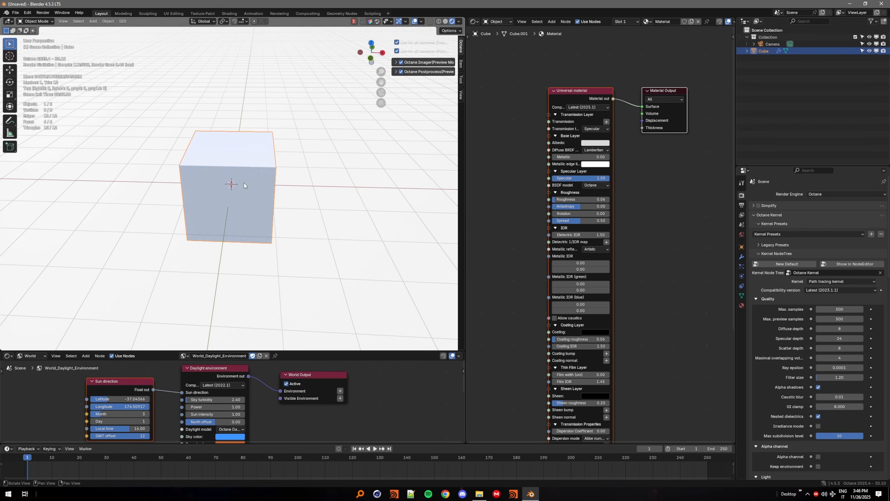
mouse_move(244, 182)
middle_down()
mouse_move(310, 138)
mouse_move(320, 97)
mouse_move(156, 160)
mouse_move(271, 181)
mouse_move(311, 173)
mouse_move(301, 174)
middle_up()
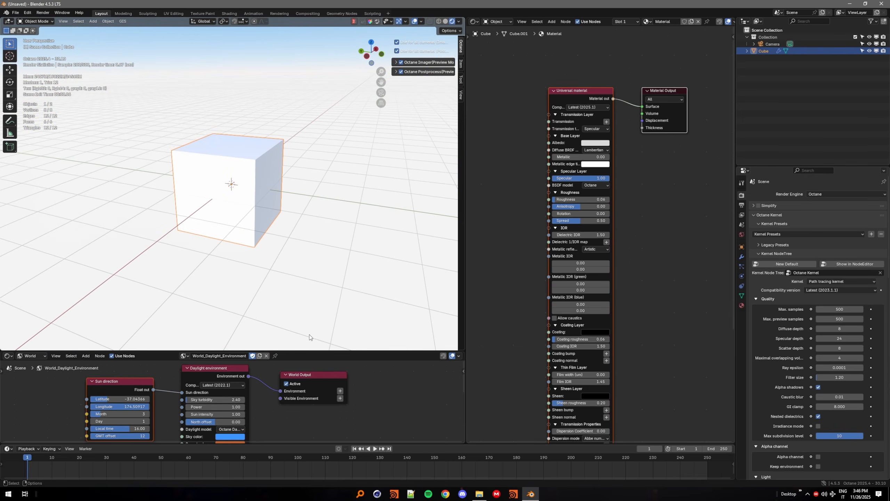
Enlarge the world node editor and delete the Sun direction and Daylight environment nodes
drag(306, 348, 305, 269)
middle_drag(303, 297, 329, 288)
drag(161, 295, 252, 368)
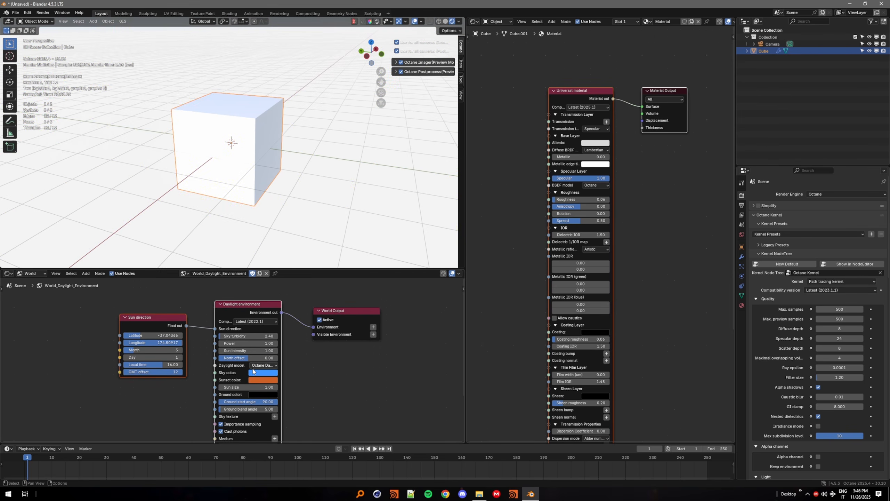
key(x)
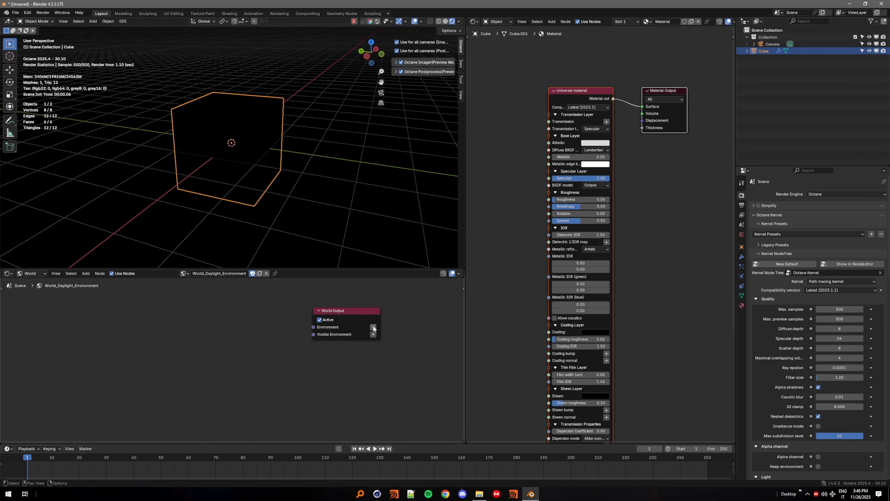
Add a white Texture environment node connected to the World Output's Environment input
key(shift+a)
mouse_move(374, 336)
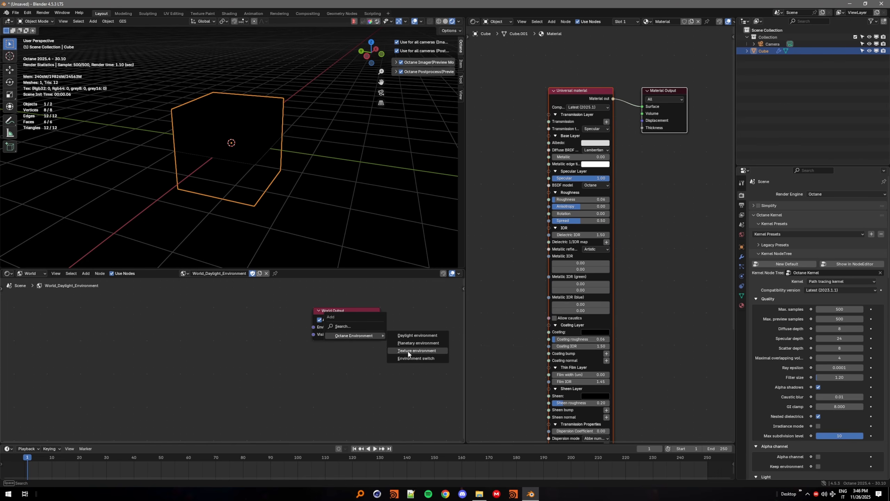
click(425, 352)
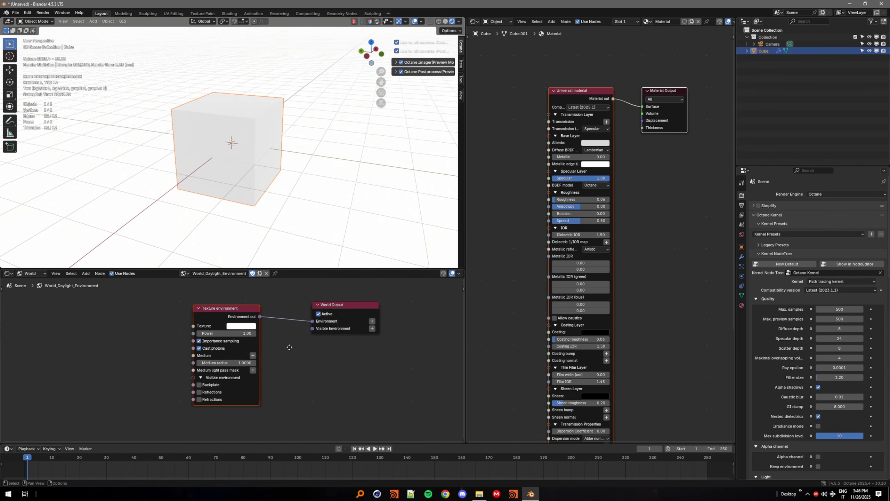
Add a black Texture environment to the World Output's Visible Environment input and enable its Backplate option
click(209, 298)
click(210, 296)
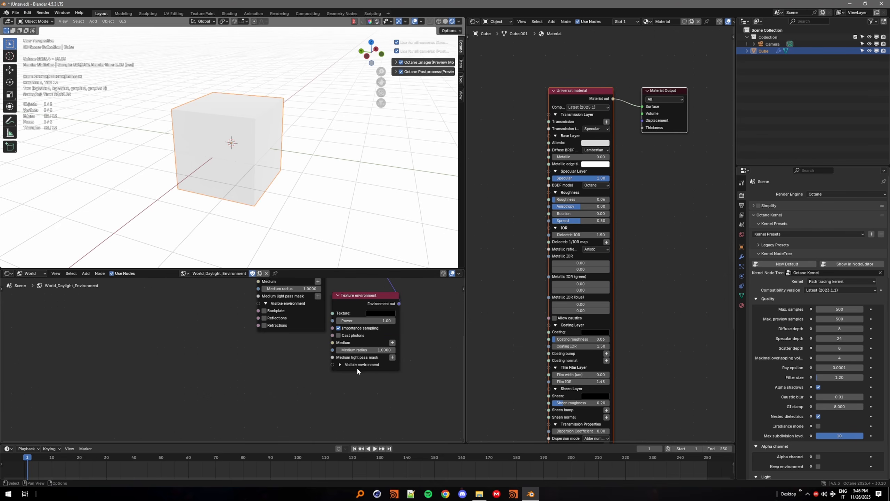
click(340, 365)
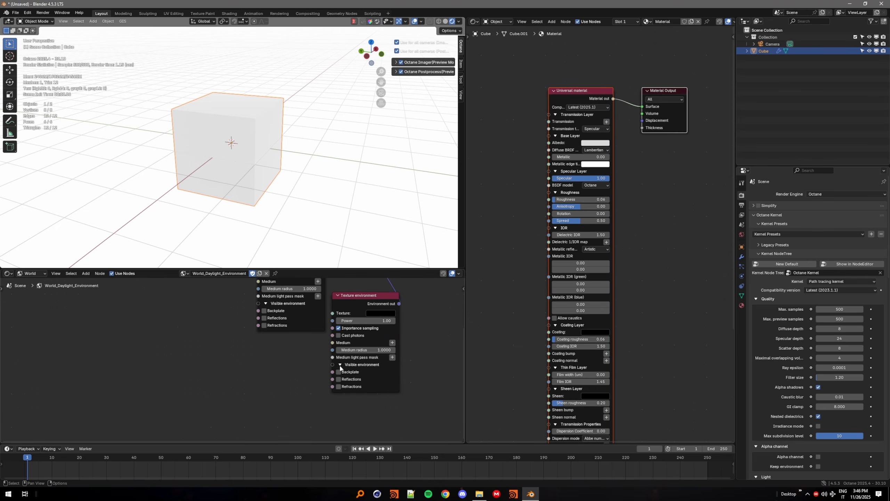
click(339, 372)
drag(368, 295, 291, 343)
Rename the cube object Vectron and select its mesh data in the expanded object hierarchy
middle_drag(288, 227, 224, 134)
double_click(764, 50)
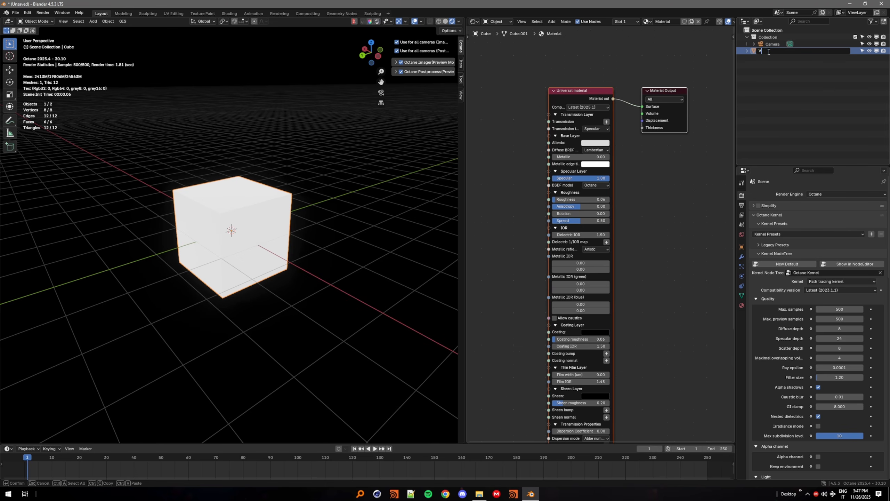
key(Return)
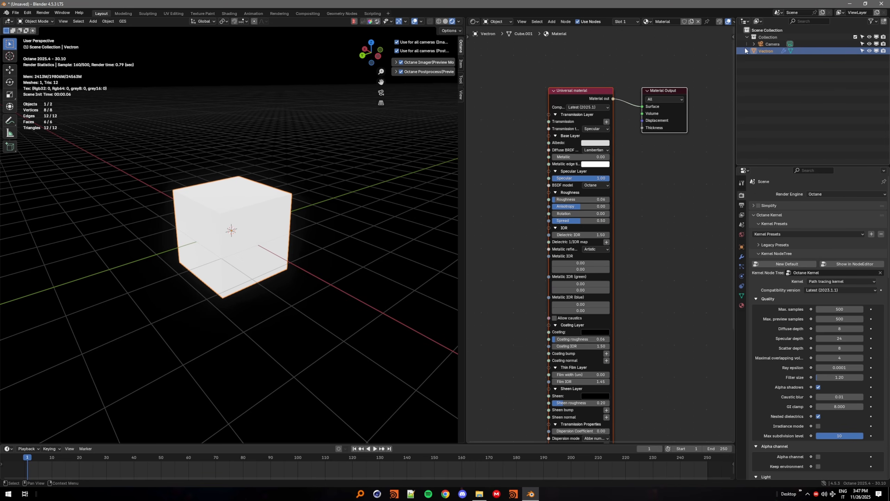
click(747, 50)
click(761, 58)
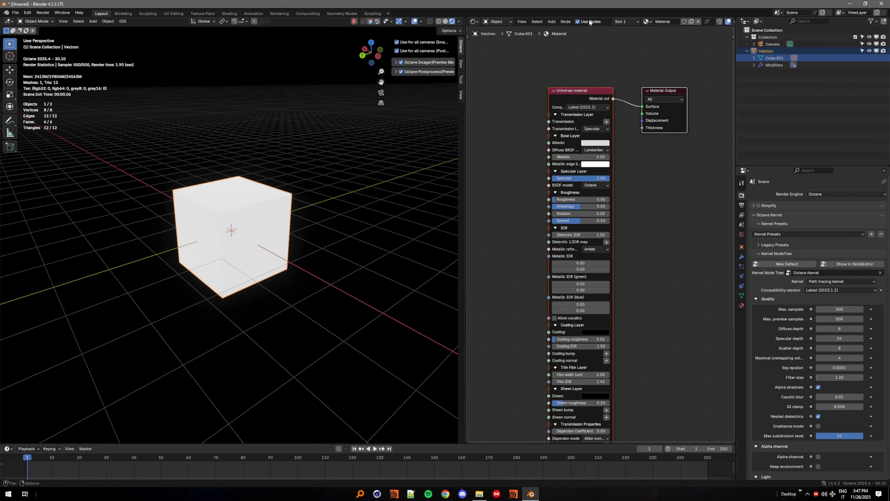
Rename the cube's material Vectron
double_click(666, 22)
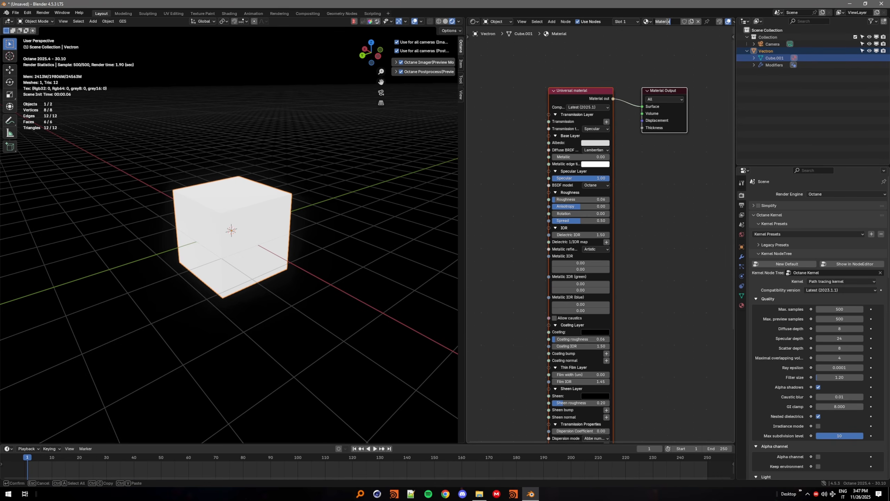
text(Vectrona)
key(Return)
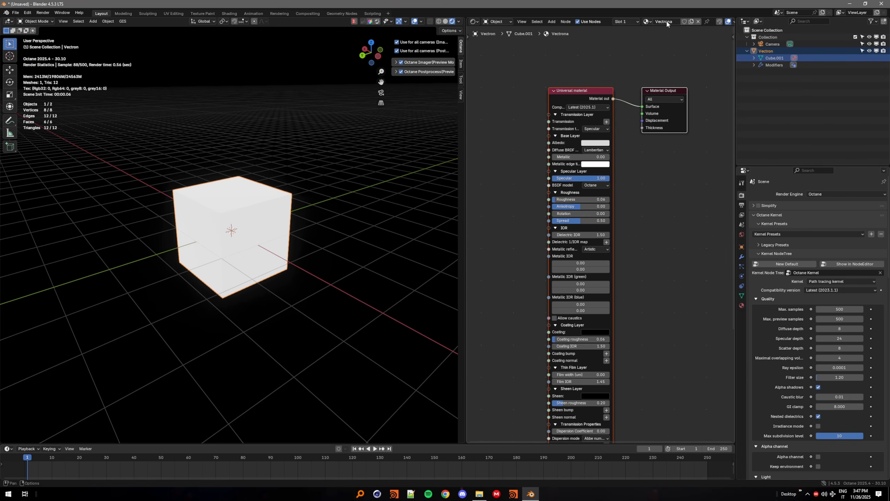
double_click(667, 22)
key(Return)
Add a Vectron node to the material and connect its Geometry out to the Material Output's Displacement input
key(shift+a)
text(vec)
click(676, 157)
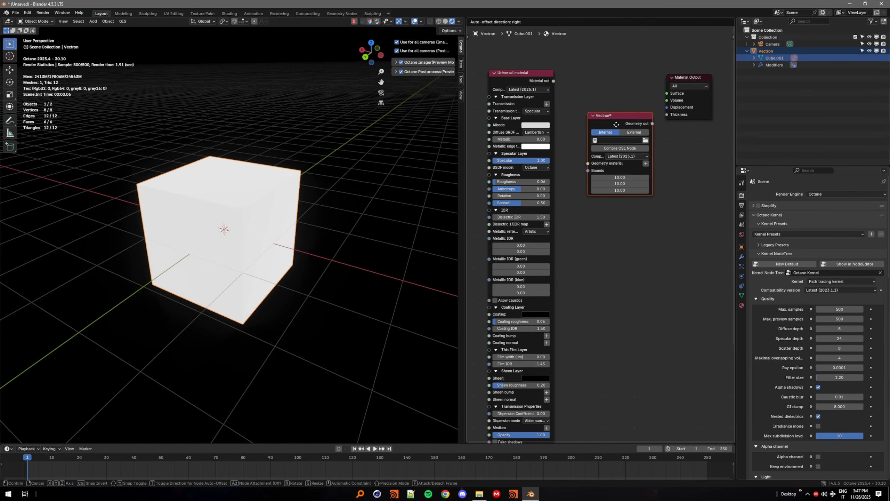
click(636, 118)
drag(645, 107, 667, 108)
scroll(667, 109, up, 11)
scroll(653, 172, down, 4)
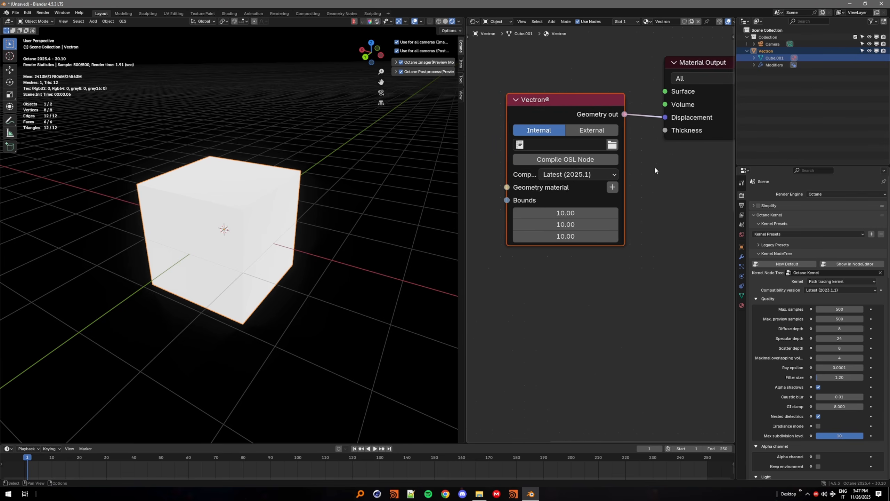
Split the shader editor area horizontally and turn its lower part into a Text Editor
middle_drag(651, 193, 630, 167)
scroll(630, 168, down, 2)
drag(732, 441, 706, 298)
scroll(646, 335, down, 3)
middle_drag(645, 335, 646, 374)
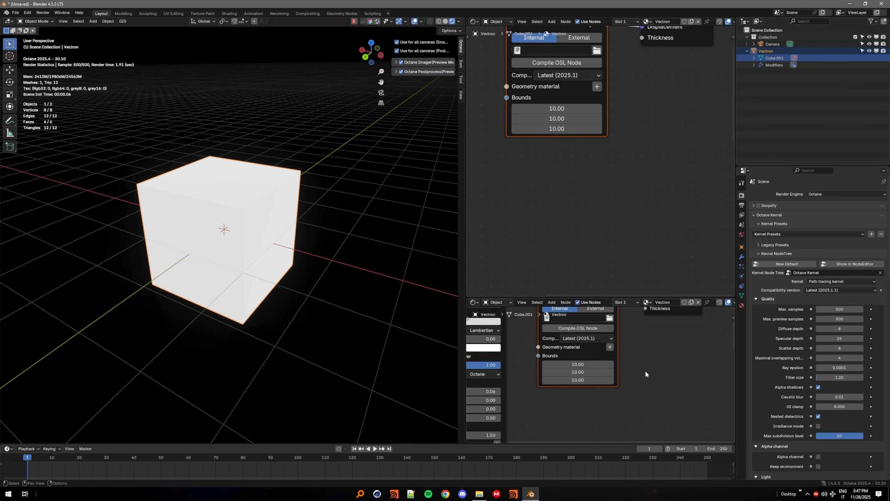
click(475, 301)
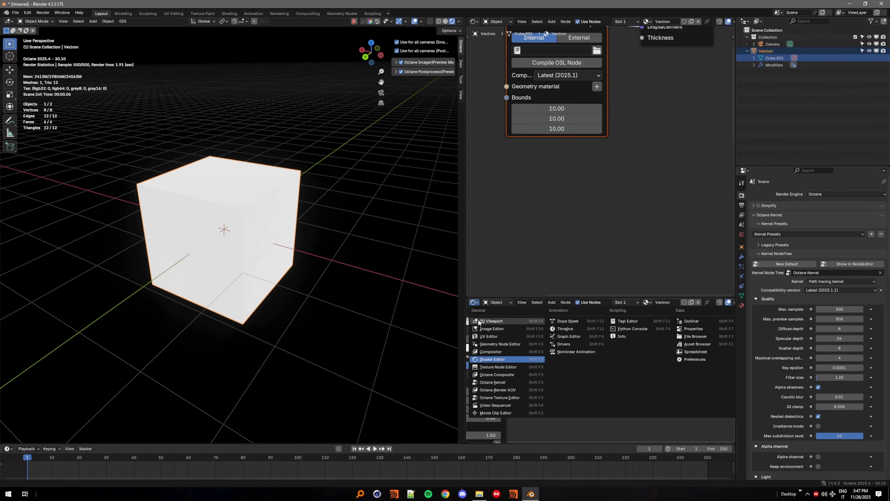
click(623, 324)
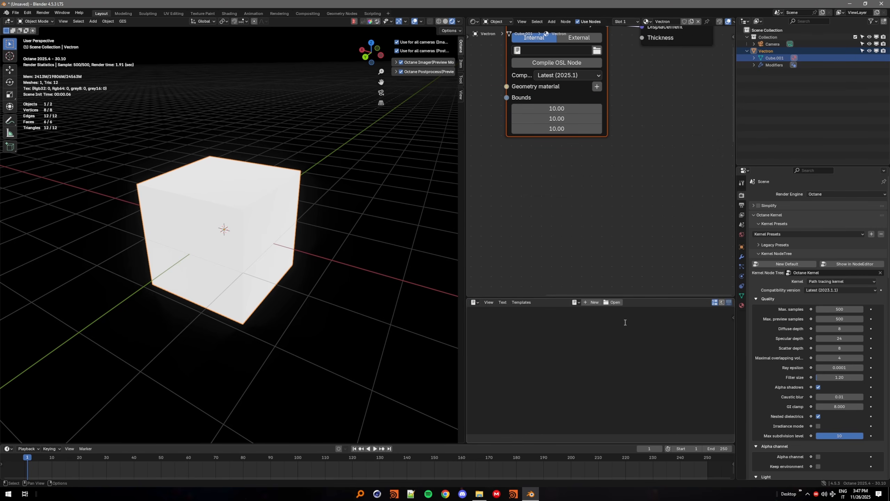
Create a new text block named Whatever
click(592, 302)
click(610, 302)
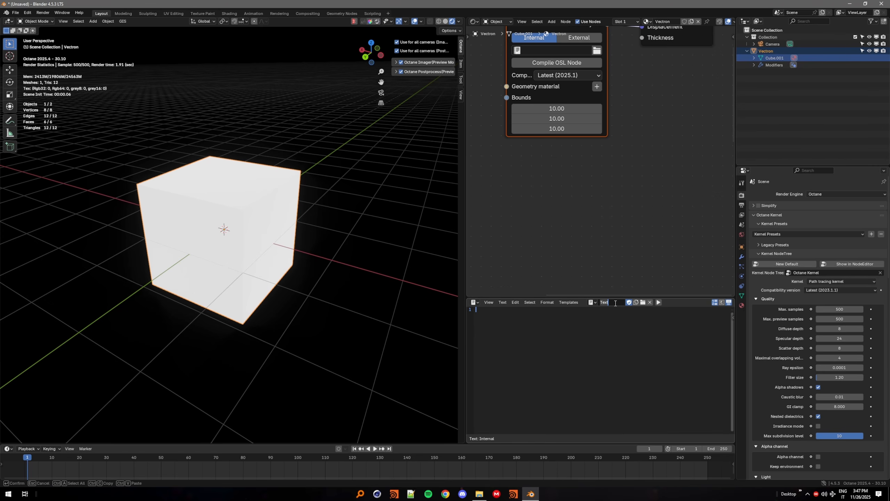
key(Return)
Switch to the Osl folder in File Explorer, open HyperBulb.osl in Sublime Text, copy its entire code and close it
click(479, 493)
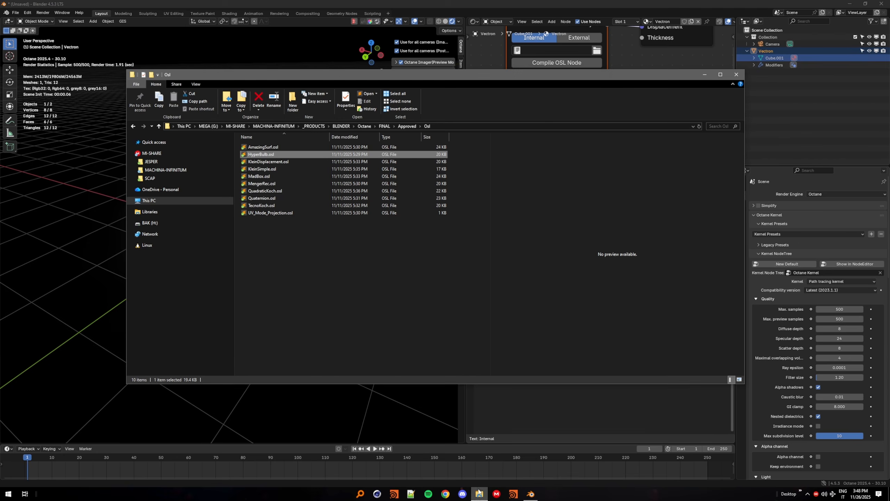
double_click(256, 154)
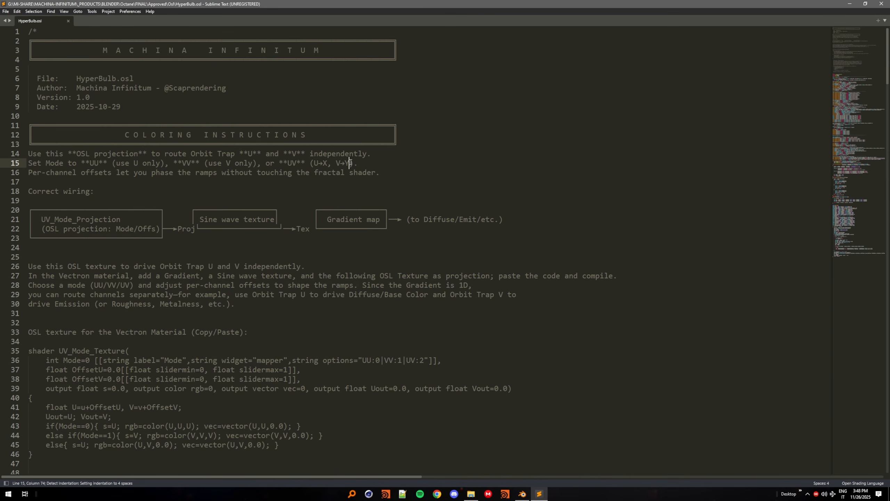
right_click(376, 161)
click(396, 201)
right_click(340, 137)
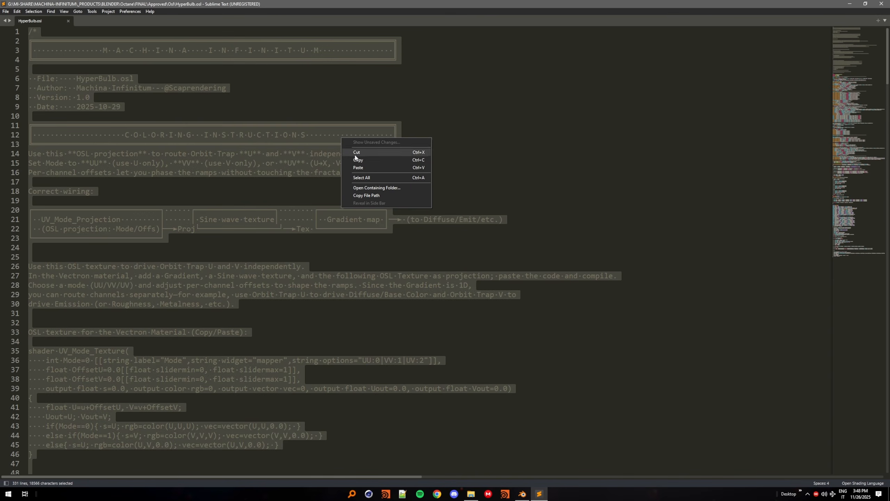
click(358, 160)
key(alt+F4)
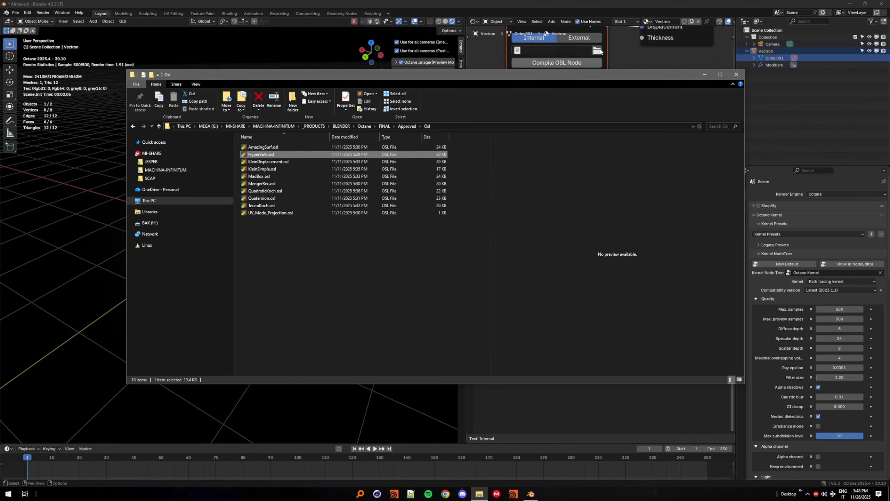
Return to Blender and paste the copied HyperBulb code into the Whatever text block
click(584, 2)
right_click(513, 338)
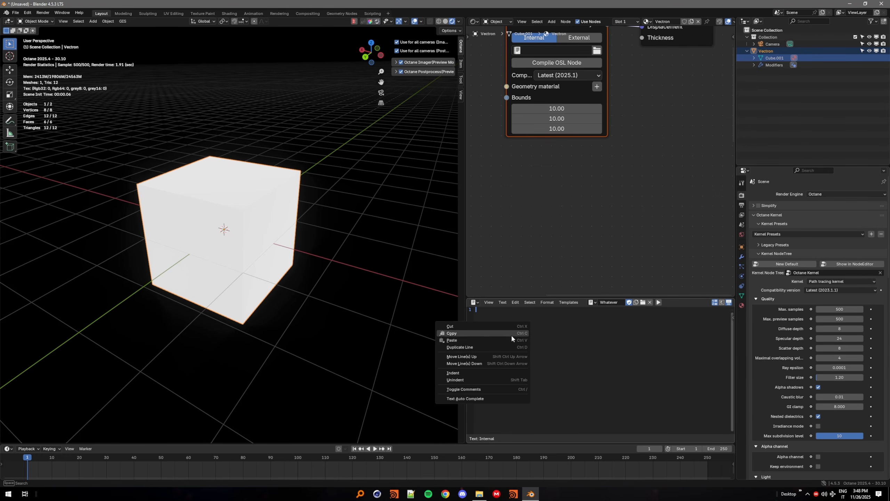
click(492, 345)
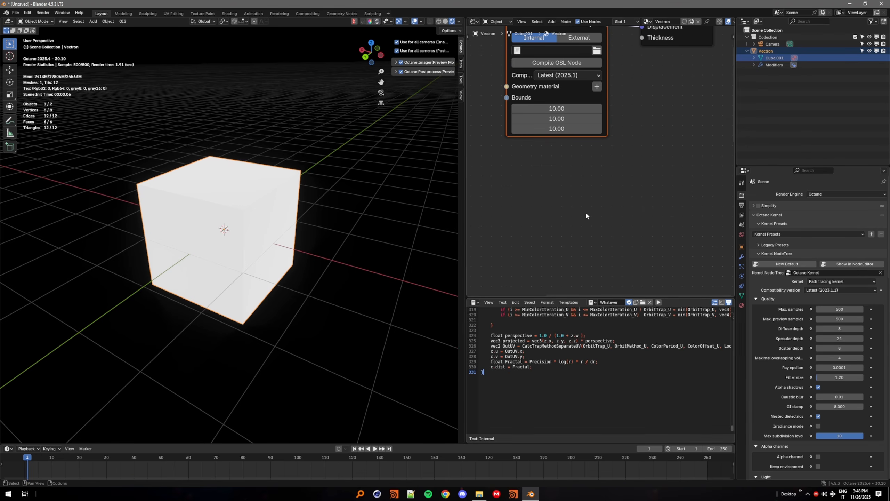
Assign the internal script Whatever to the Vectron node and compile its OSL code
middle_drag(586, 215, 629, 286)
click(596, 121)
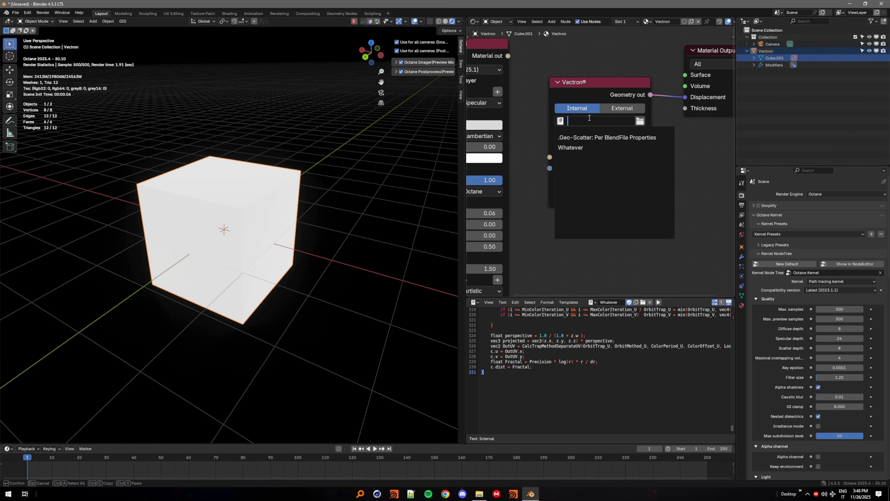
click(570, 148)
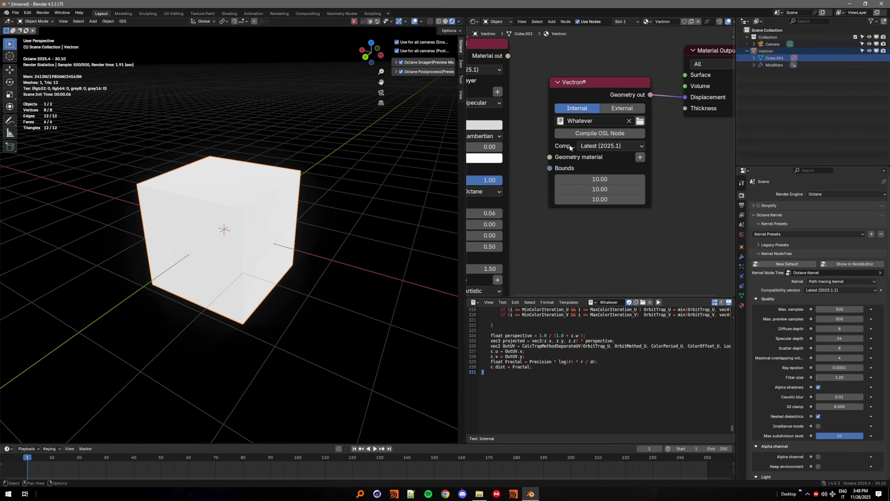
click(588, 134)
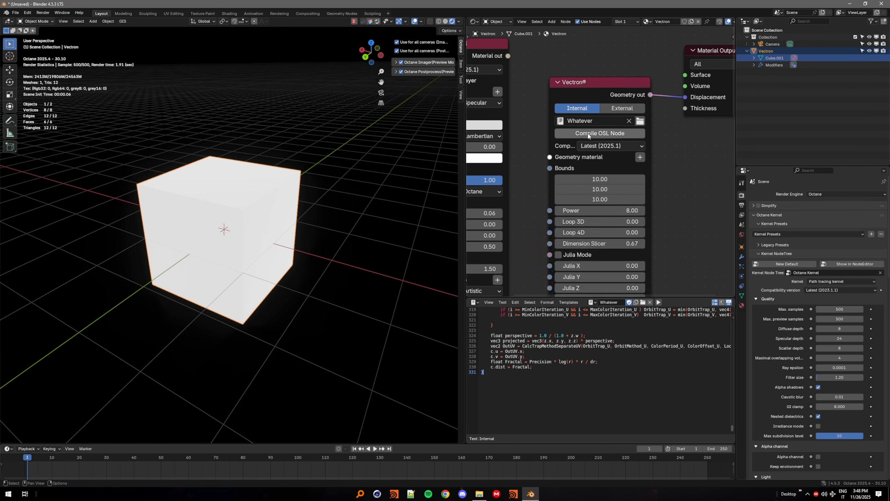
In the object's Octane mesh properties, set the geometric node graph to Vectron and its Octane node to Vectron®
click(742, 295)
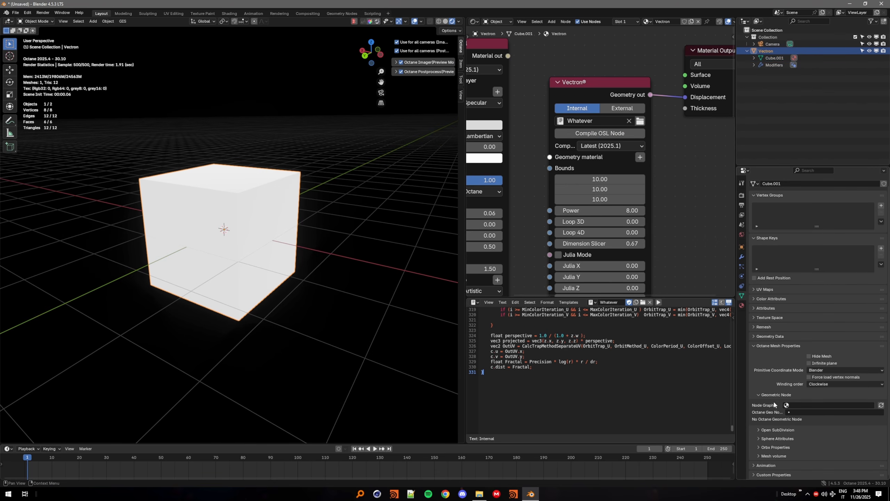
click(801, 406)
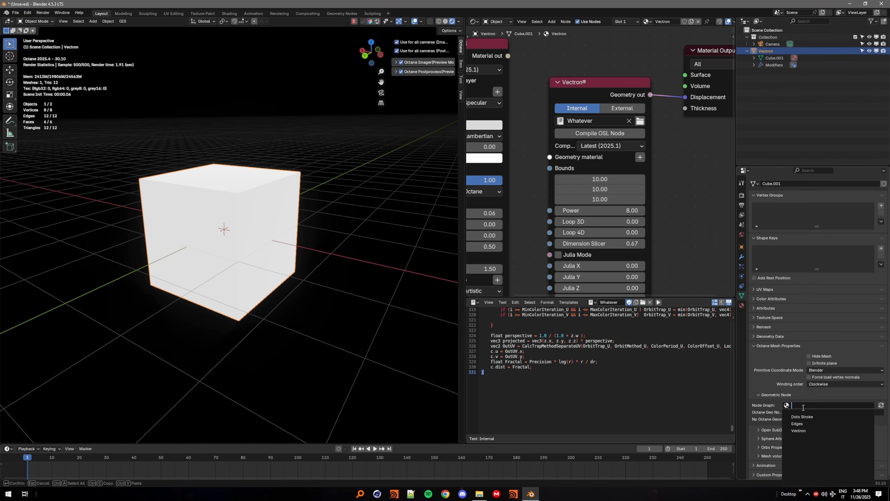
click(808, 431)
click(796, 414)
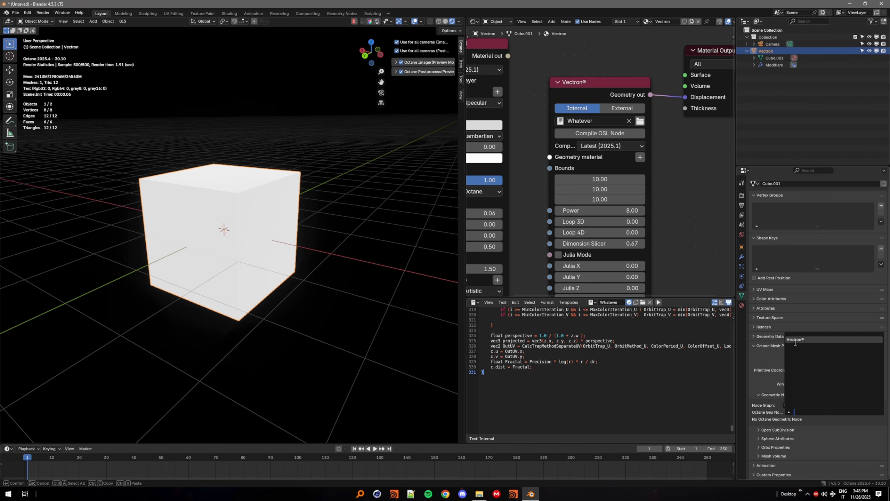
click(806, 341)
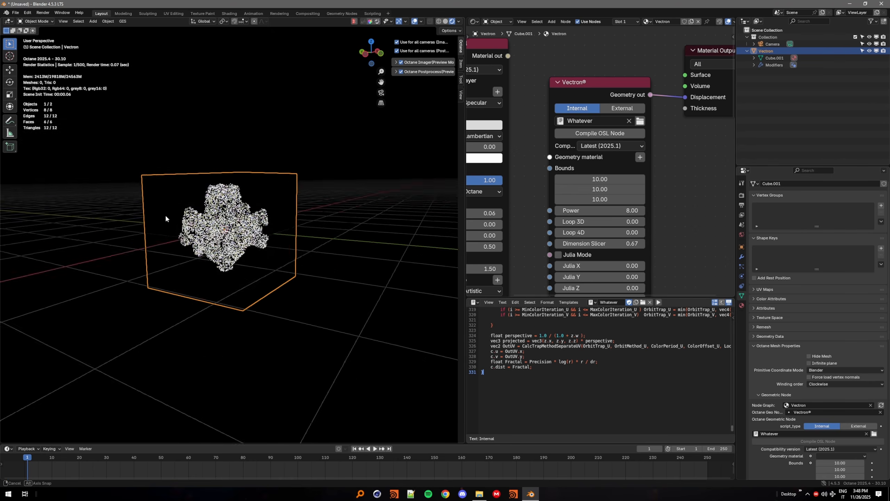
scroll(240, 229, up, 5)
scroll(240, 228, up, 5)
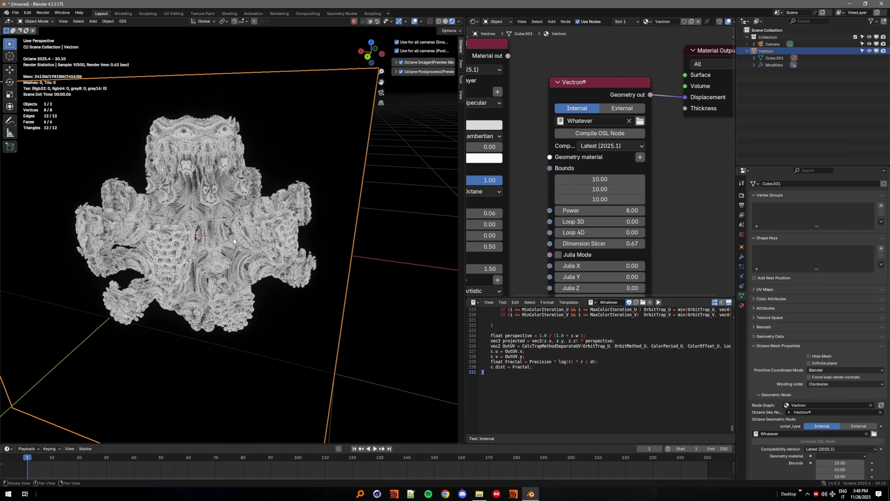
middle_drag(241, 229, 186, 210)
scroll(187, 210, up, 8)
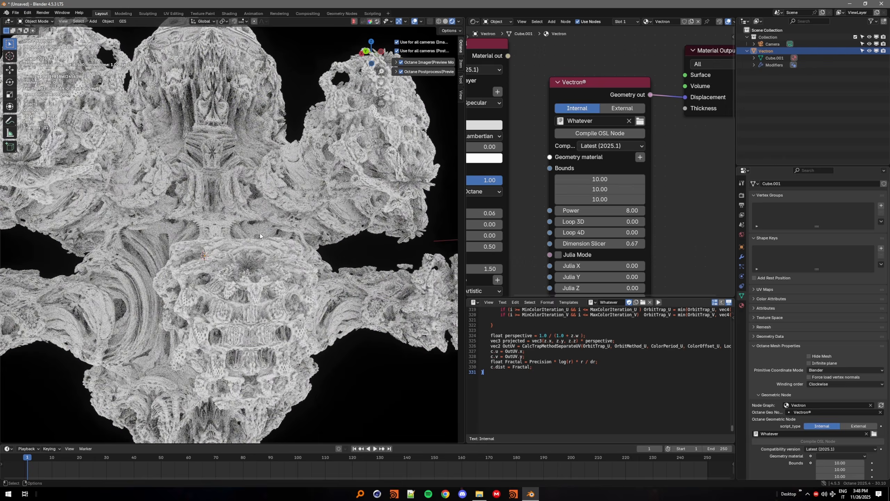
scroll(244, 235, down, 12)
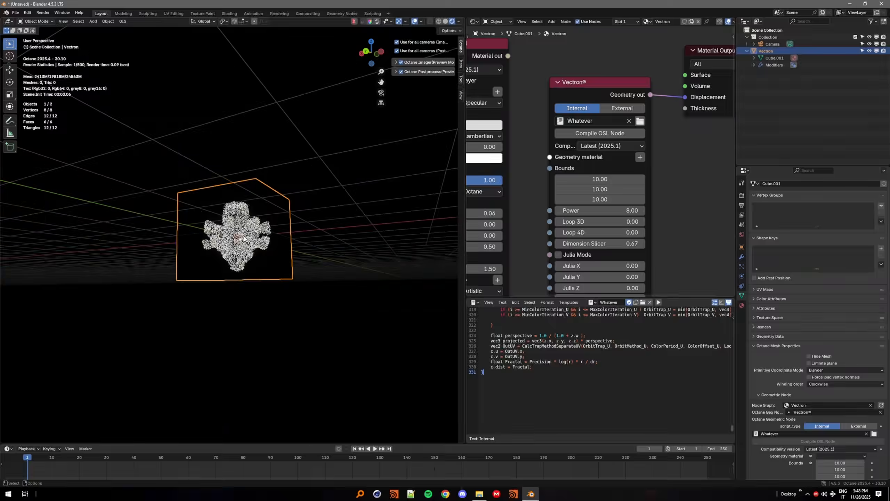
middle_drag(244, 236, 242, 247)
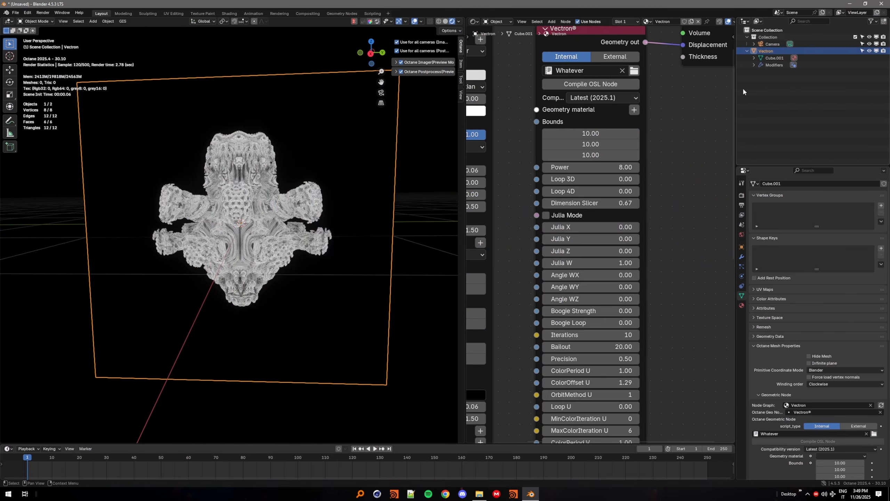
Show the 3D viewport's View settings in a widened sidebar and look through the scene camera
click(769, 45)
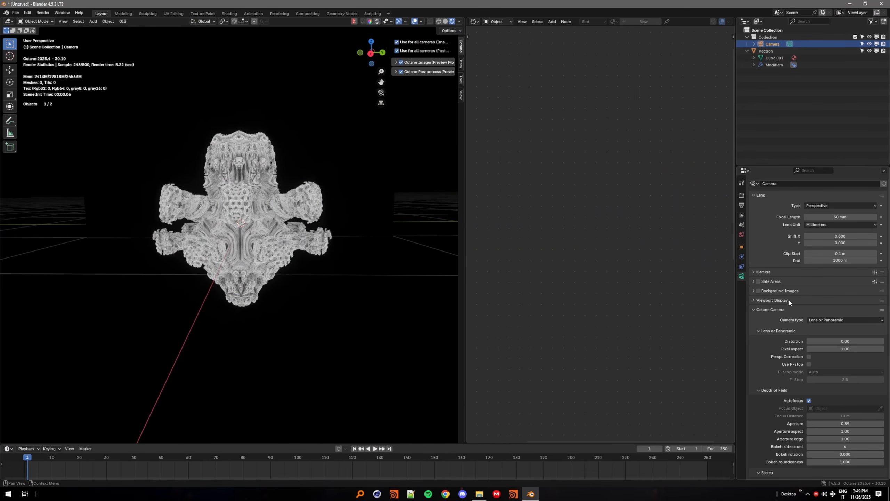
click(461, 96)
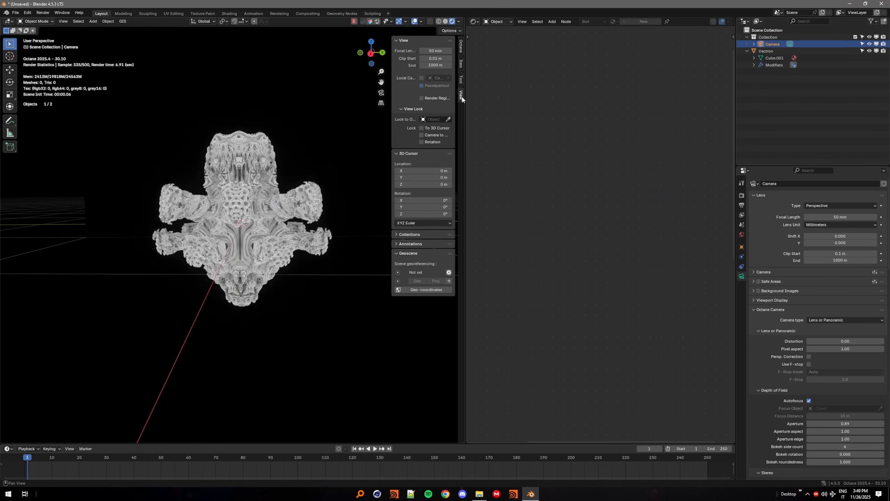
drag(391, 92, 327, 91)
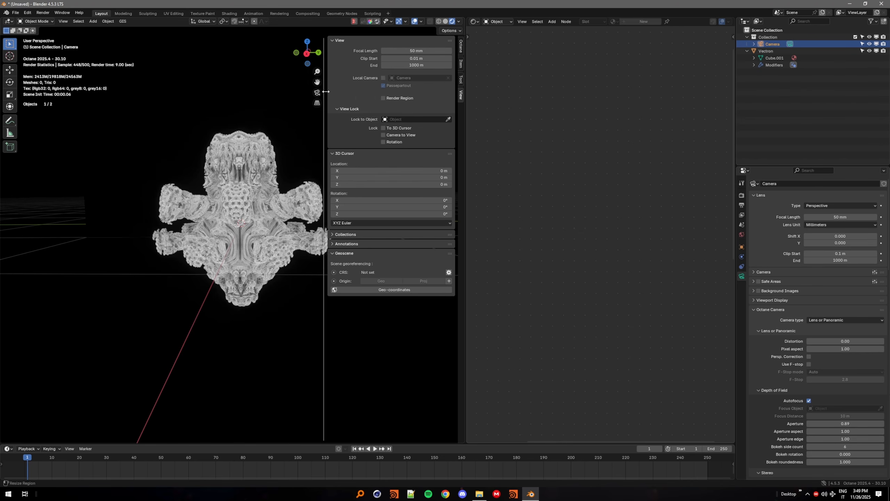
click(244, 204)
key(KP_0)
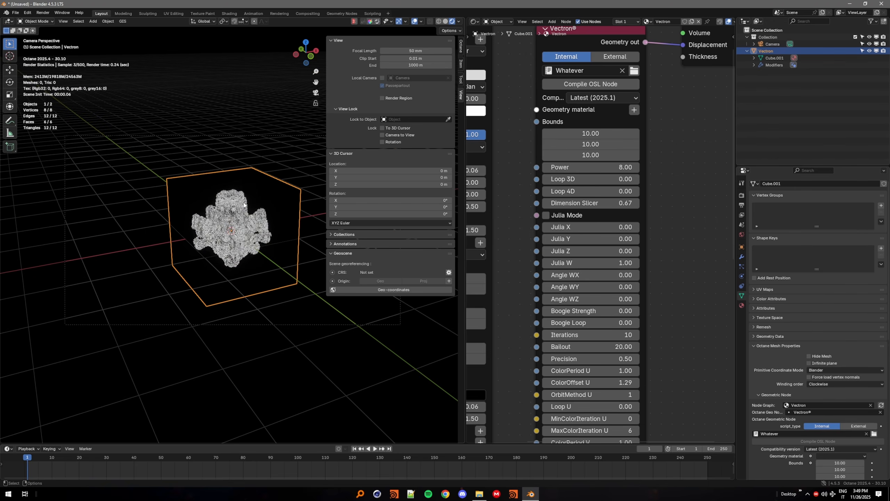
scroll(223, 210, up, 3)
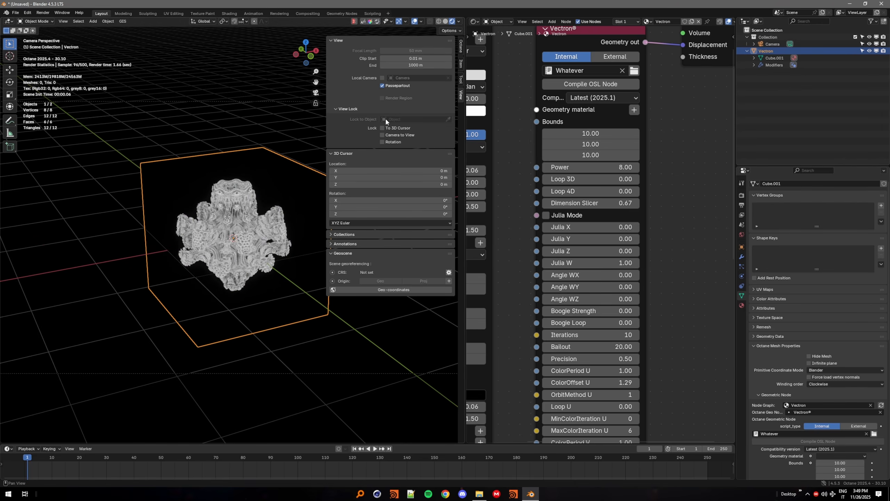
click(383, 78)
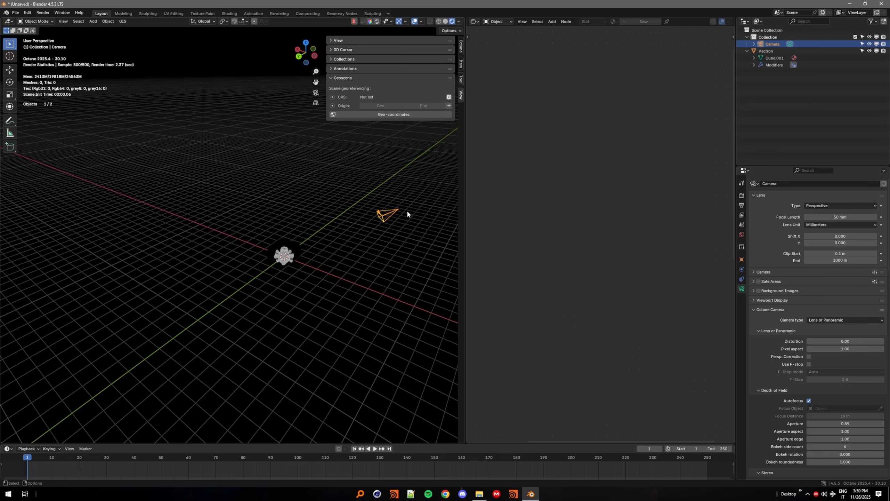
Add an Octane Area Light and move it up above the fractal
middle_drag(288, 249, 209, 242)
key(shift+a)
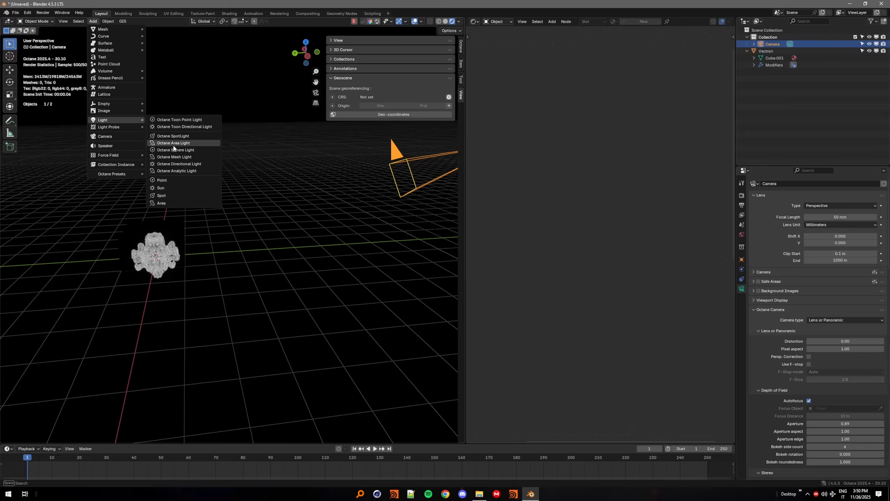
click(175, 143)
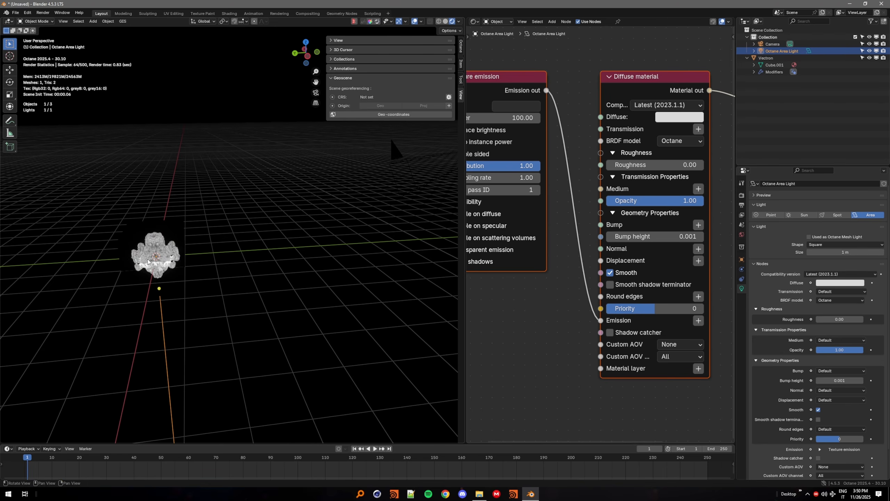
middle_drag(148, 259, 53, 87)
click(10, 71)
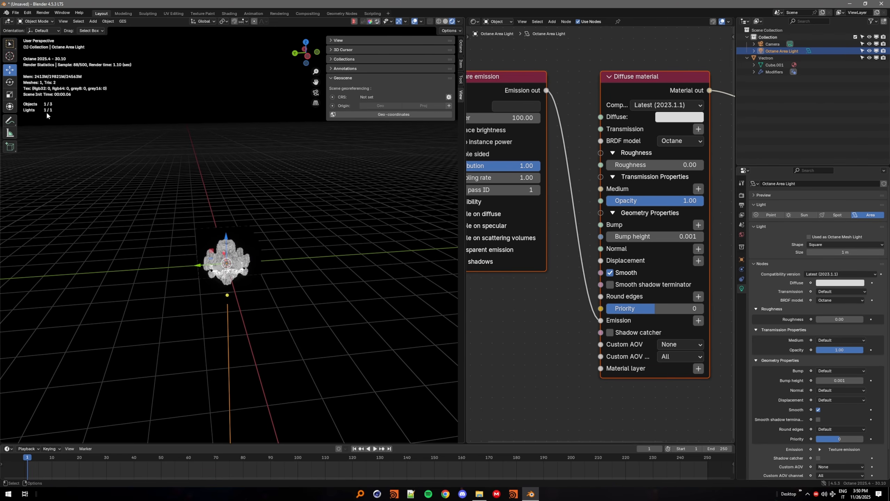
drag(226, 238, 238, 167)
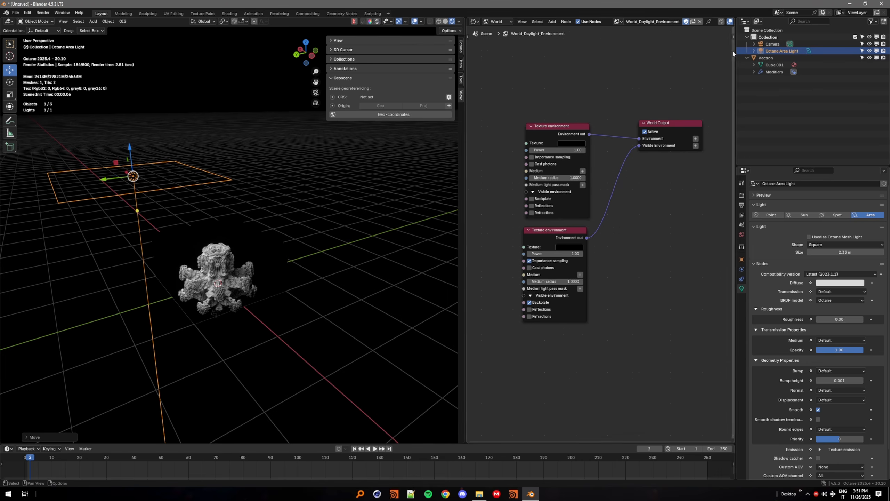
Give the Octane Area Light a Track To constraint with the Vectron object as its target
click(772, 52)
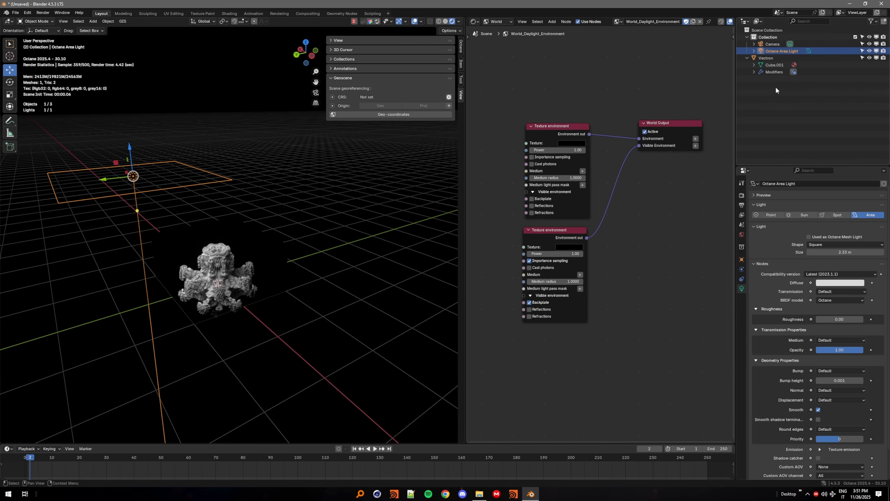
click(742, 281)
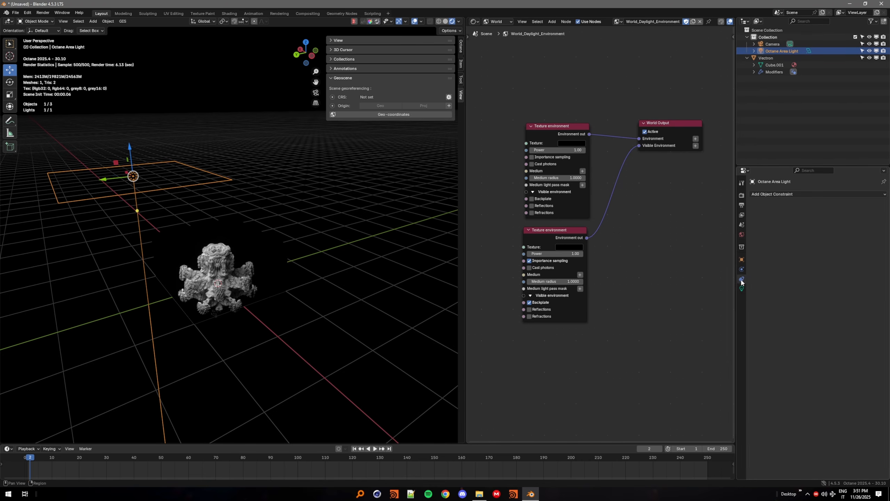
click(777, 194)
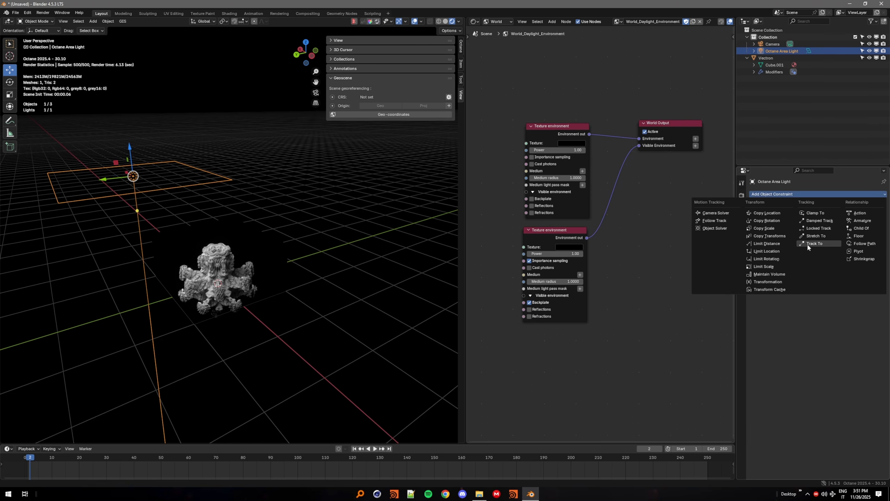
click(816, 244)
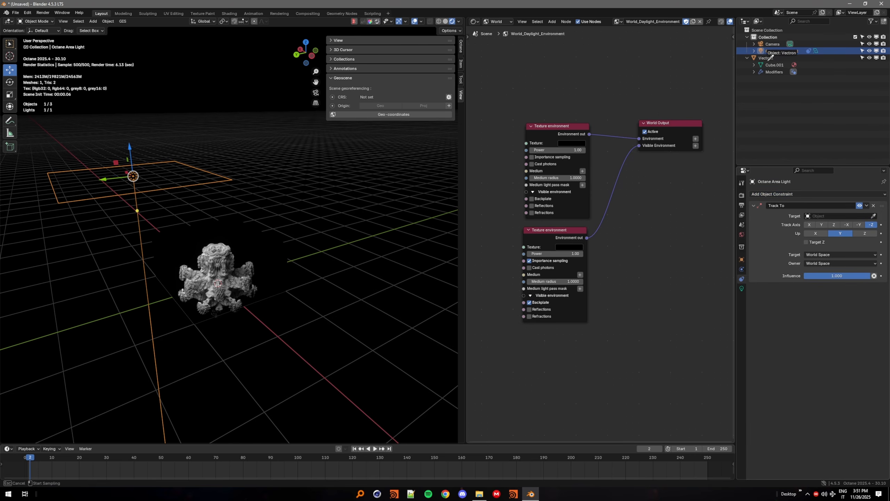
drag(766, 52, 840, 216)
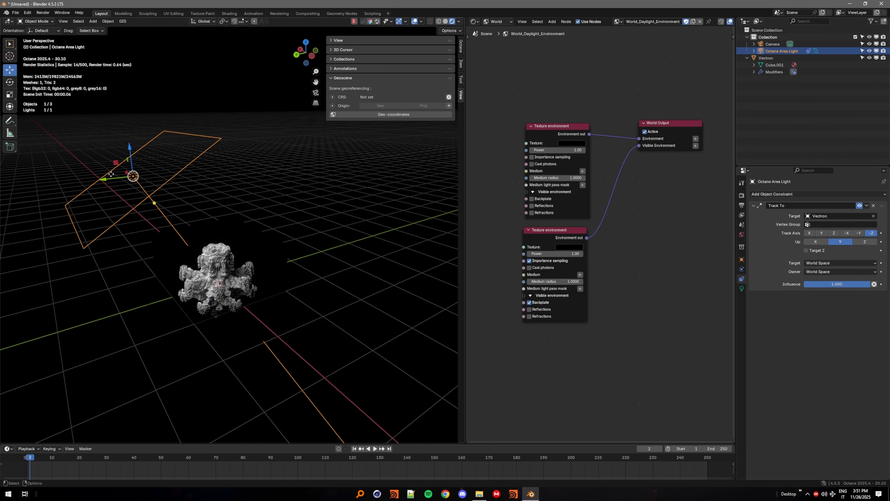
Move the area light along Y to the opposite side of the fractal and scale it down
drag(110, 179, 327, 146)
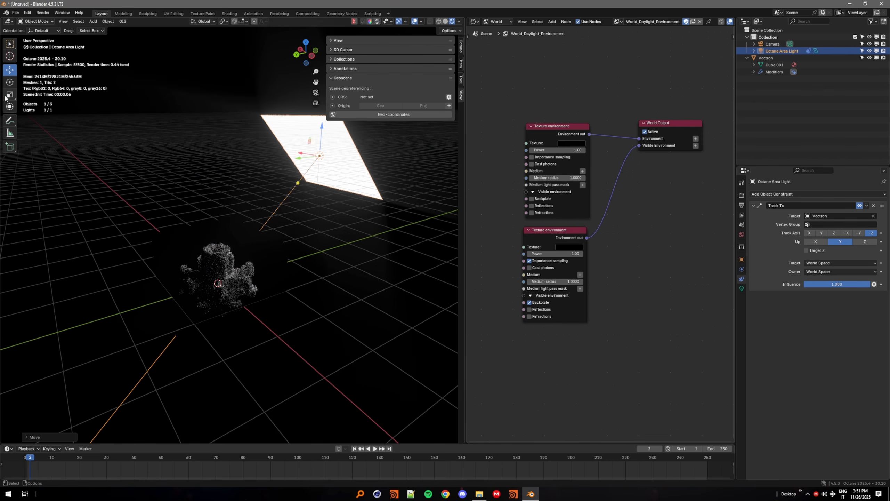
key(shift+space)
key(s)
drag(292, 174, 316, 162)
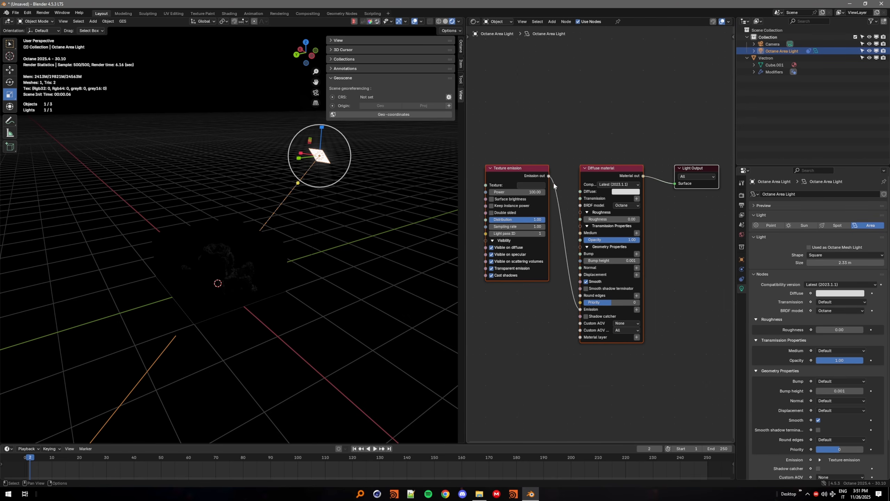
Brighten the area light's Texture emission colour to near white
click(534, 186)
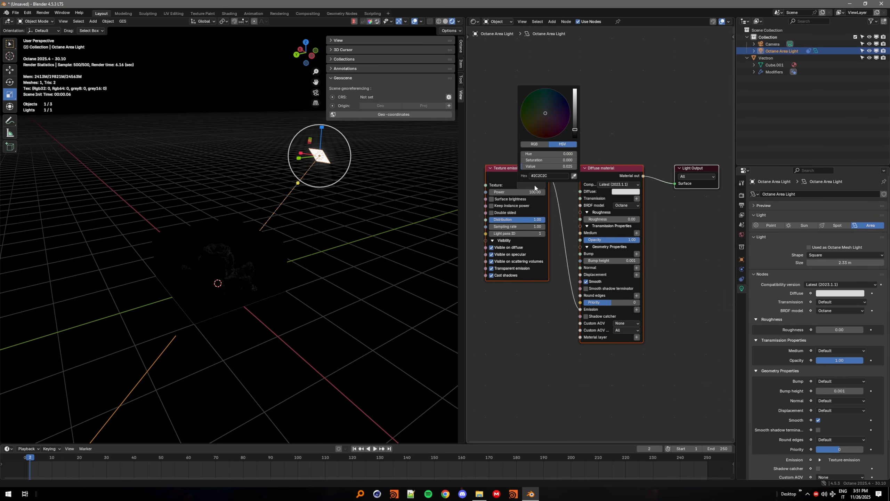
drag(575, 130, 575, 90)
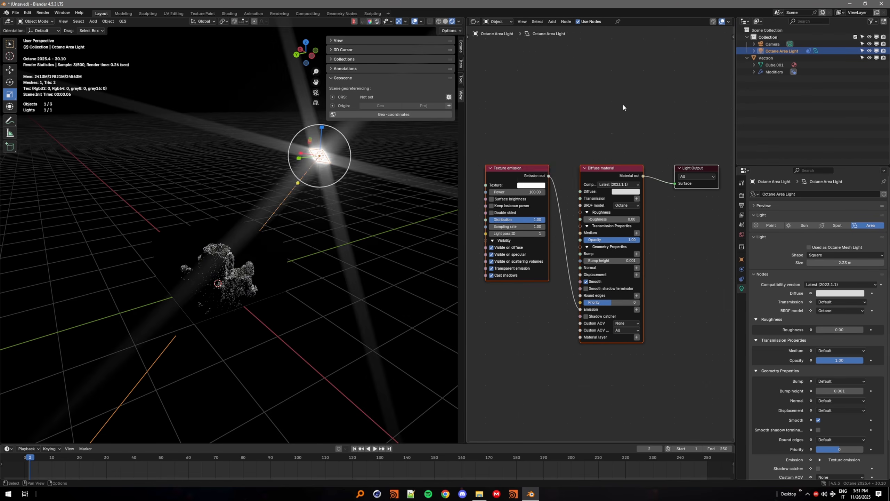
Look through the camera and set its rotation to X 90°, Y 0° and Z -90°
shift+click(224, 271)
middle_drag(231, 275, 224, 245)
key(KP_0)
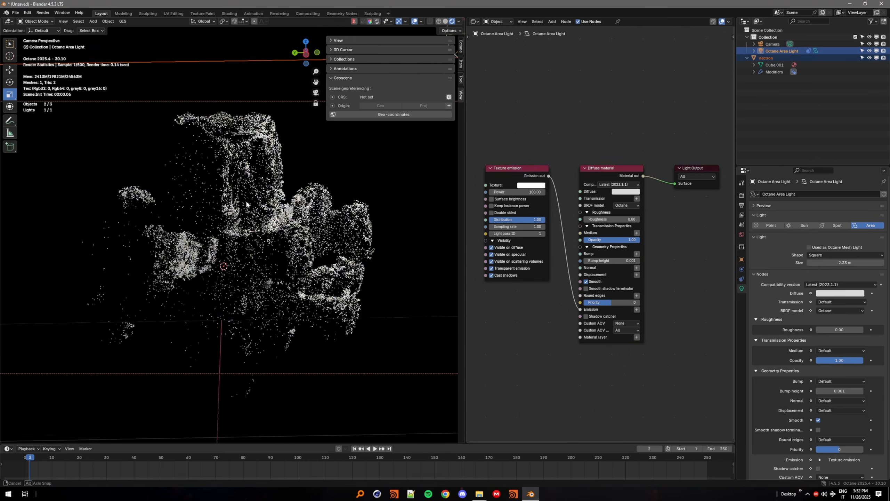
click(772, 43)
click(741, 259)
double_click(849, 244)
text(0)
key(Tab)
text(-90)
Set the camera's location to X -4.89 m, Y 0 m and Z 0 m, and collapse the Geoscene settings
click(836, 216)
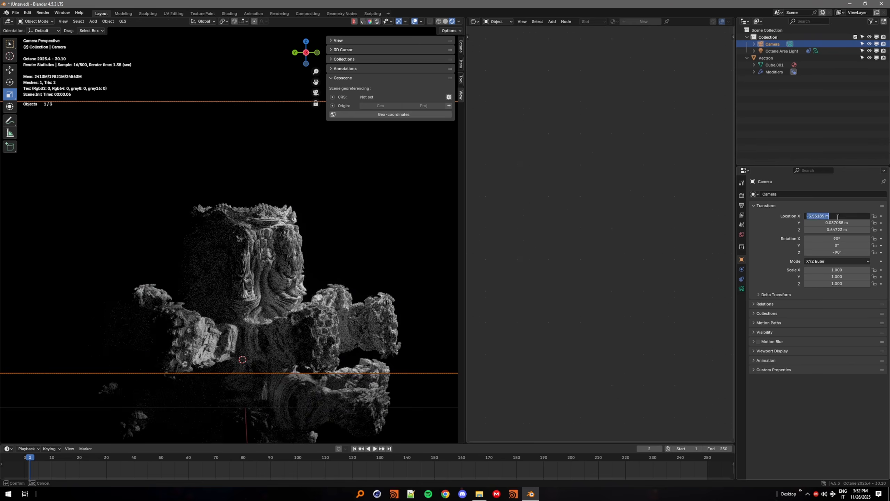
text(0)
key(Tab)
text(0)
drag(837, 216, 659, 216)
click(343, 78)
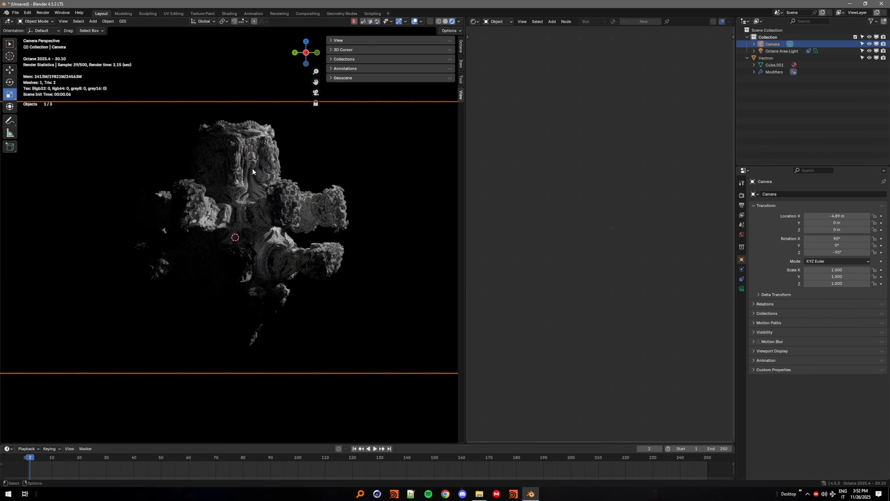
Rotate the Vectron object freely to about X -55°, Y -45° and Z 94°
click(765, 58)
click(9, 82)
drag(245, 228, 515, 189)
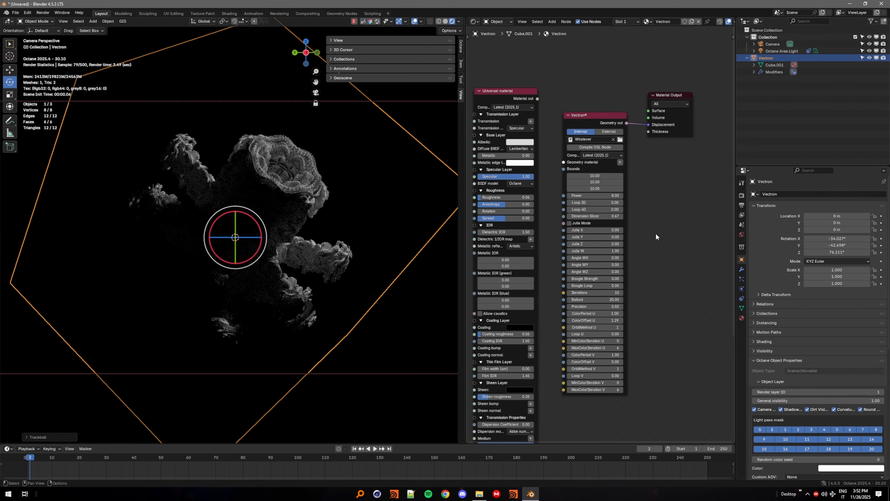
click(782, 51)
click(765, 58)
drag(242, 221, 250, 240)
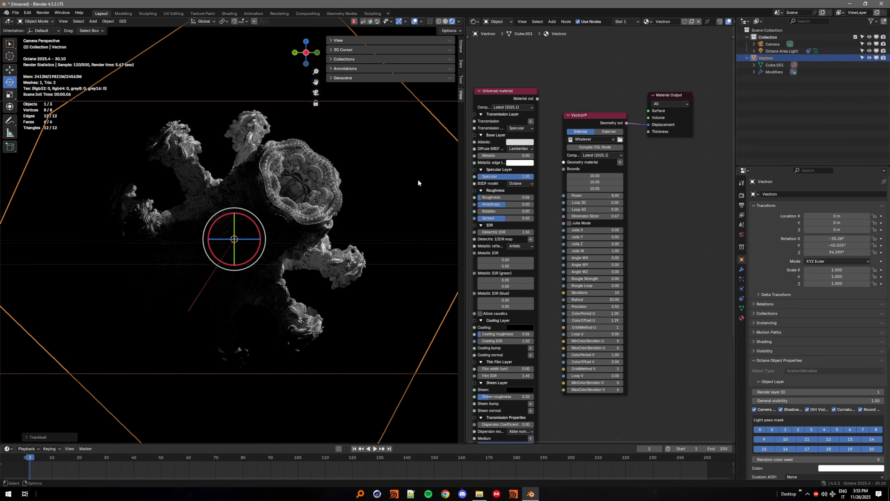
Enlarge the 3D viewport and adjust the Octane Imager and Postprocess preview settings
click(460, 46)
click(352, 62)
drag(410, 81, 442, 82)
drag(465, 123, 663, 124)
drag(608, 81, 595, 81)
click(549, 191)
click(546, 62)
click(547, 72)
drag(596, 123, 627, 123)
drag(584, 213, 641, 185)
drag(608, 192, 618, 192)
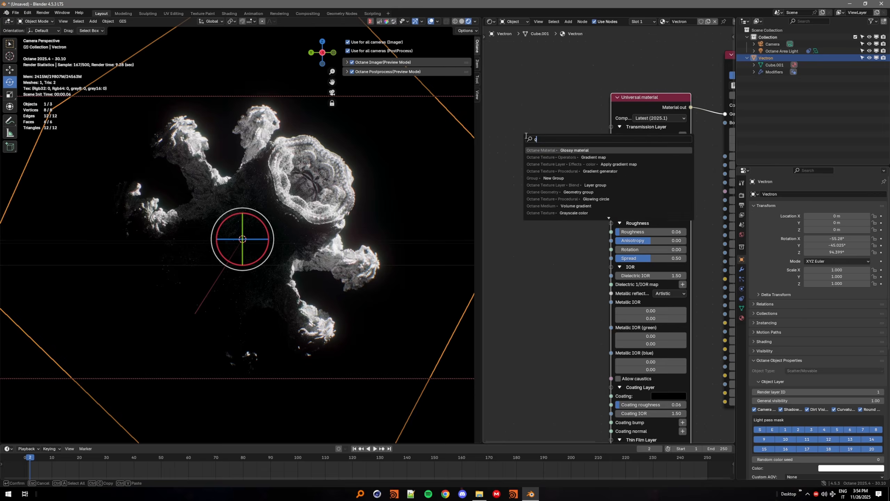
Add a Gradient map node feeding the Universal material's Albedo and give it an orange middle colour stop
click(573, 150)
click(582, 157)
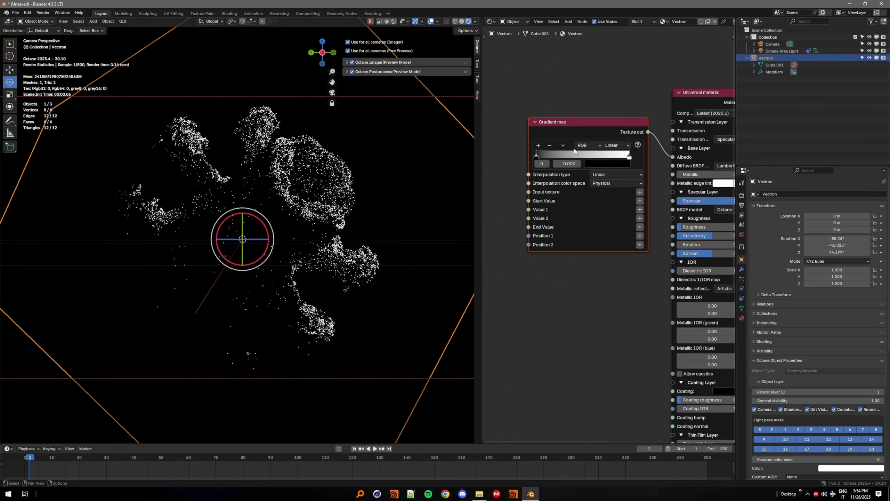
click(582, 157)
click(607, 163)
click(614, 89)
Colour the gradient stop at 0.250 red and add a blue stop at 0.649
click(560, 157)
click(607, 163)
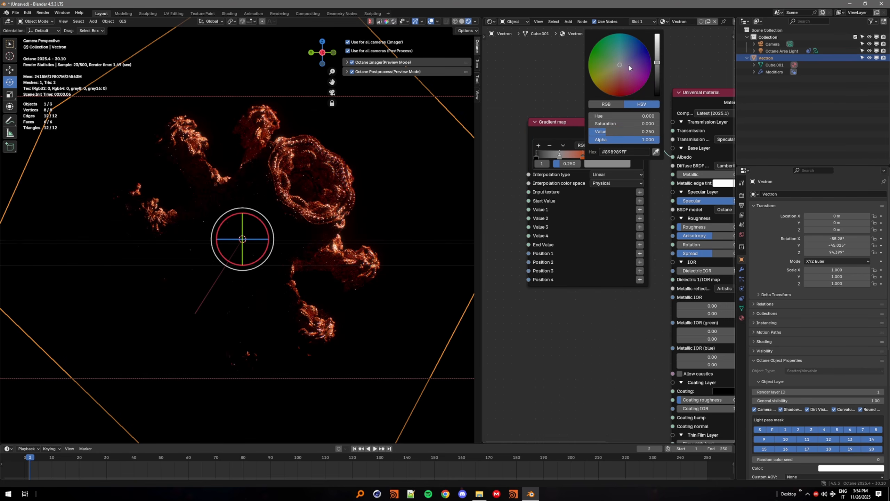
click(621, 41)
click(658, 38)
click(607, 164)
click(620, 89)
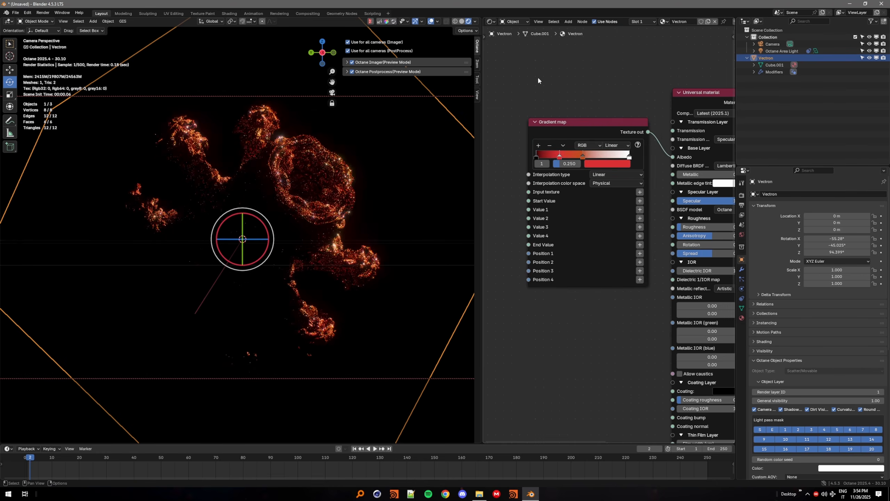
click(630, 156)
click(607, 164)
Add a Sine wave texture node as the Gradient map's Input texture
key(shift+a)
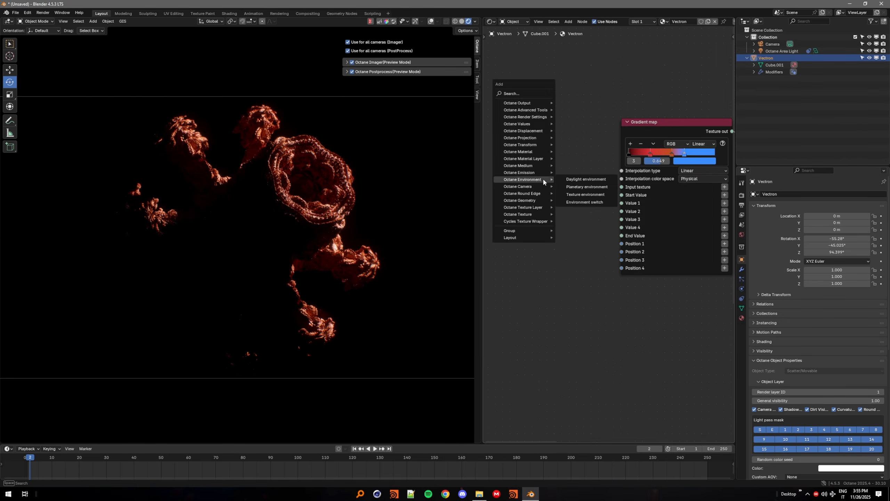
text(sine)
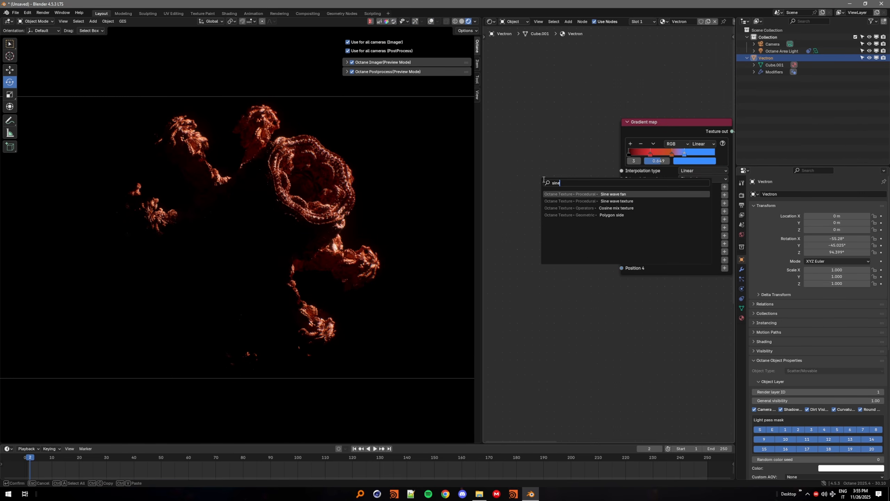
key(Return)
click(510, 168)
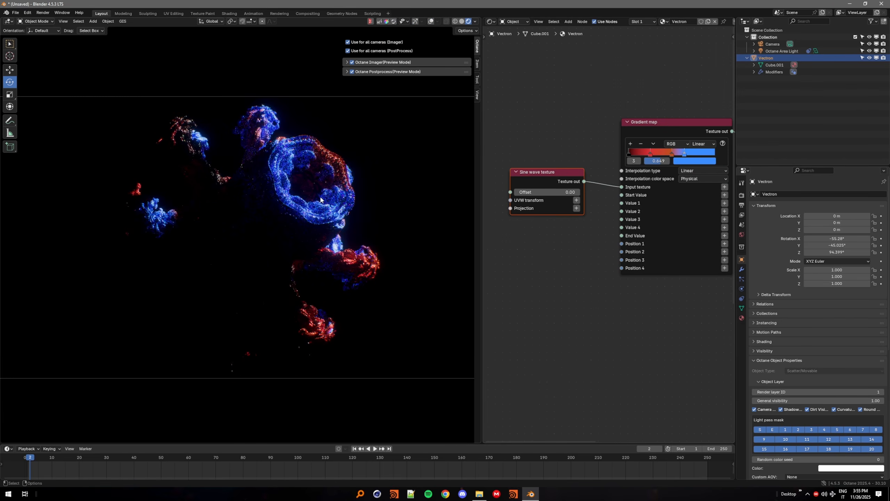
Add an OSL projection node and connect it to the Sine wave texture's Projection input
middle_drag(505, 244, 664, 255)
key(shift+a)
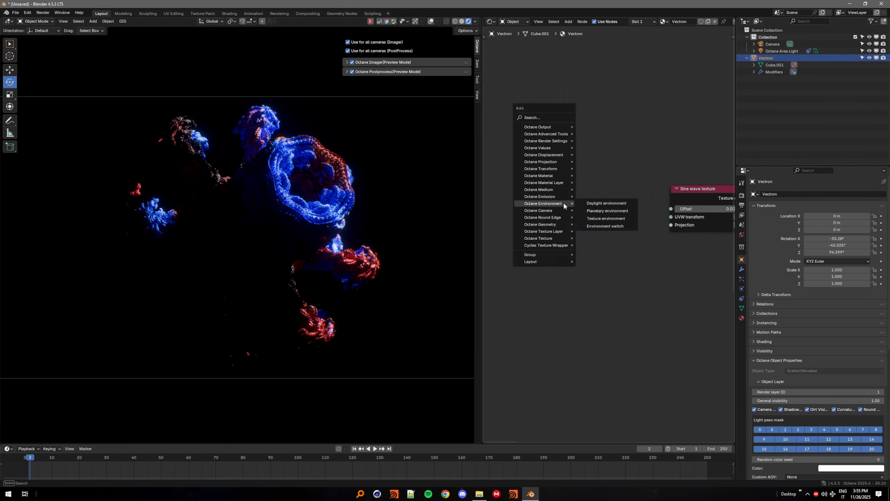
text(osl)
click(596, 232)
click(561, 198)
drag(634, 210, 645, 211)
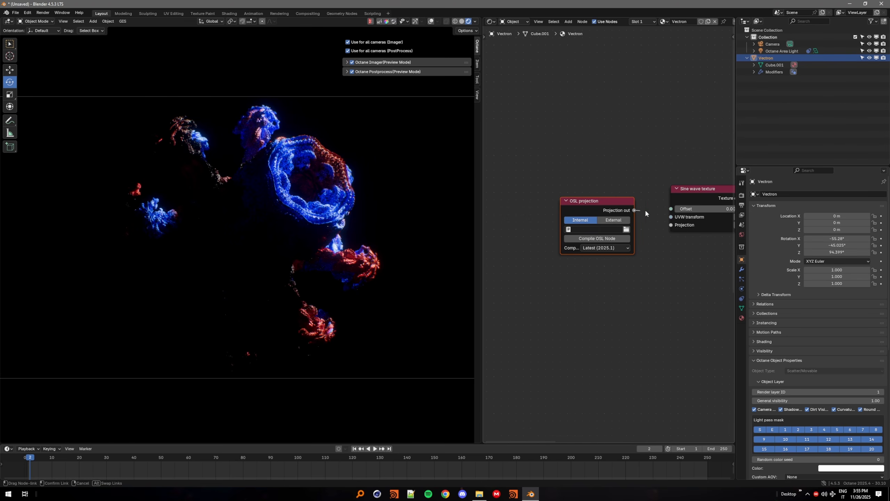
middle_drag(672, 226, 602, 211)
click(499, 213)
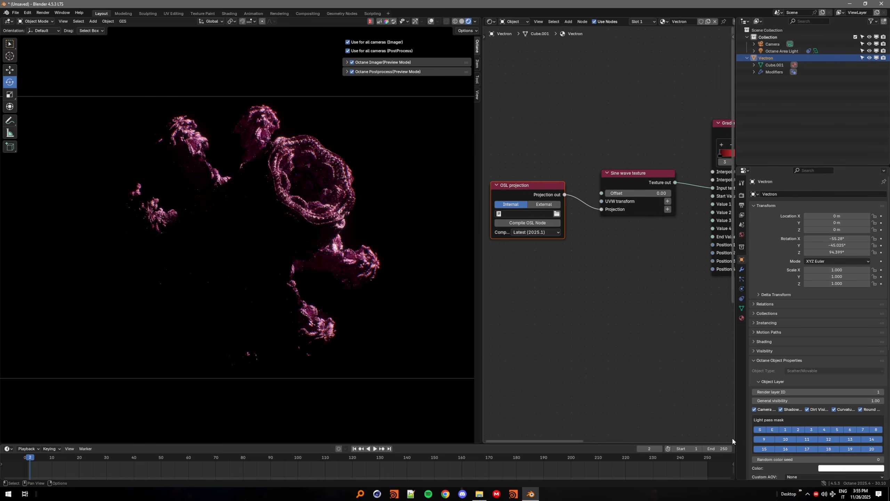
Split the node editor area, make the lower part a Text Editor and create a new text there
drag(733, 441, 523, 342)
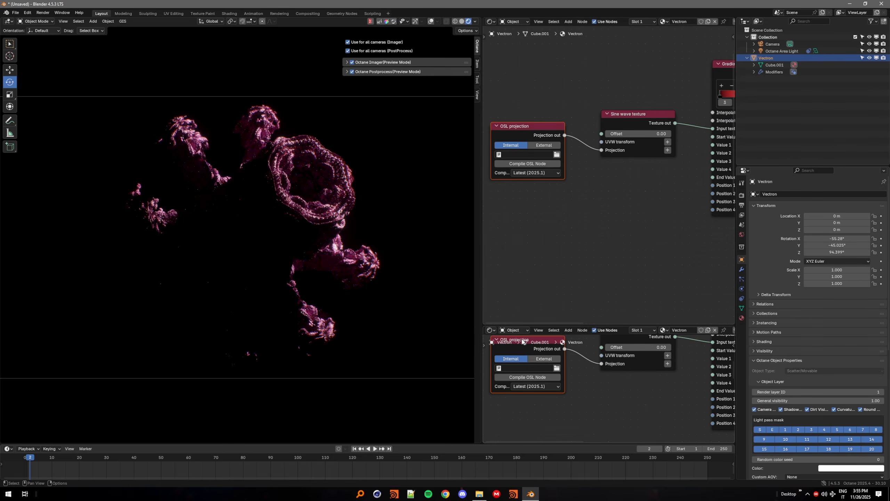
click(490, 330)
click(630, 349)
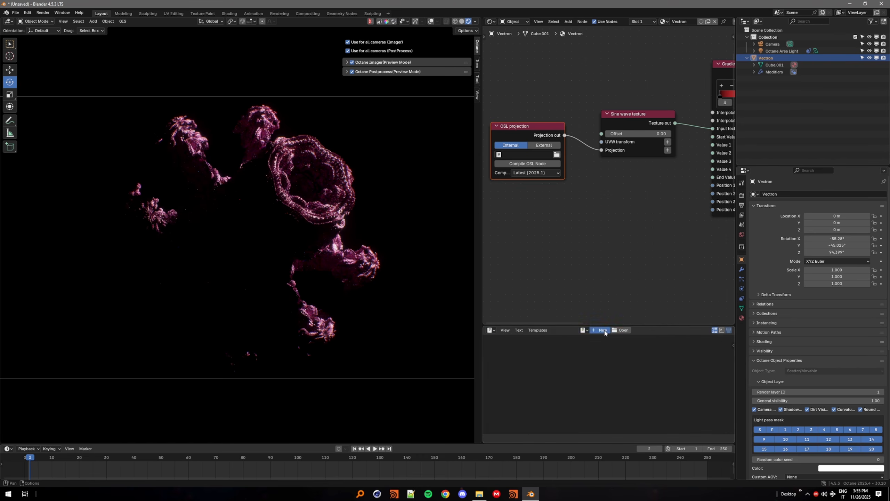
click(603, 330)
Open UV_Mode_Projection.osl from the Osl folder in Sublime Text, copy all its code and return to Blender
click(478, 493)
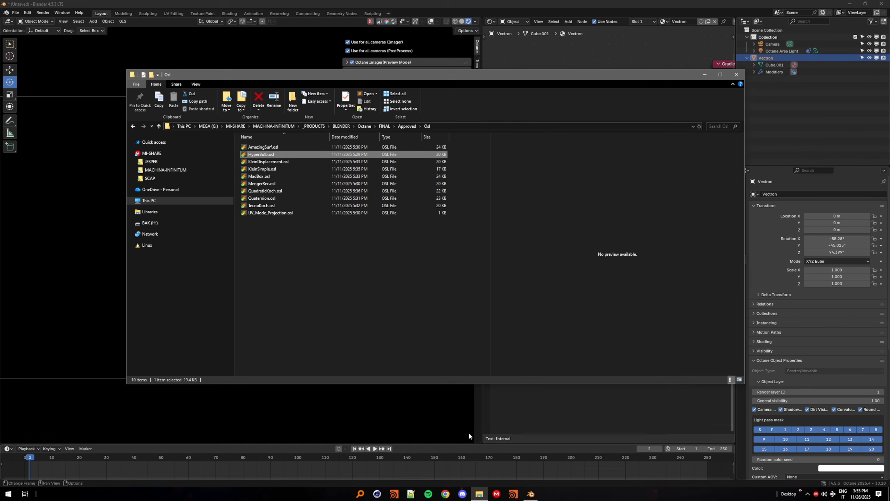
click(252, 212)
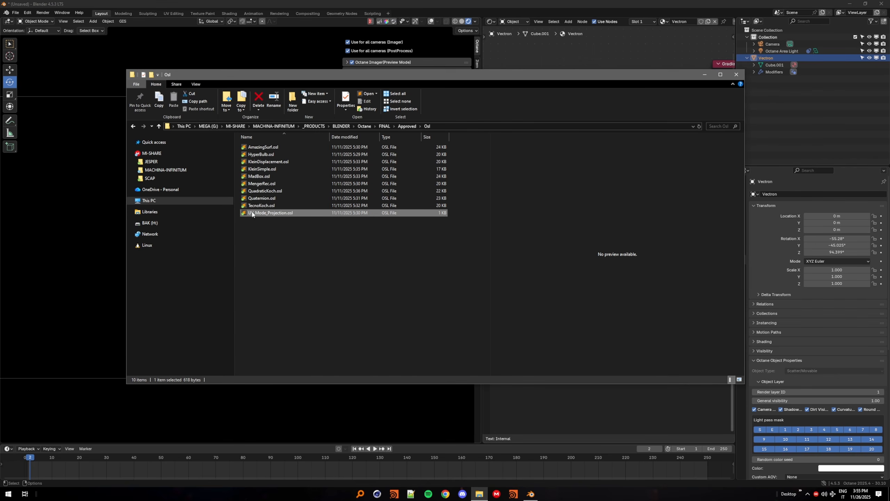
double_click(287, 213)
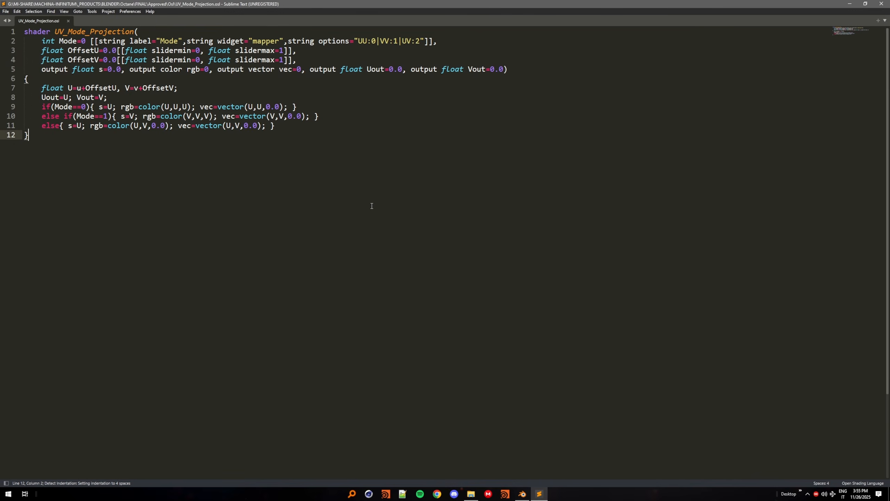
right_click(372, 209)
click(400, 246)
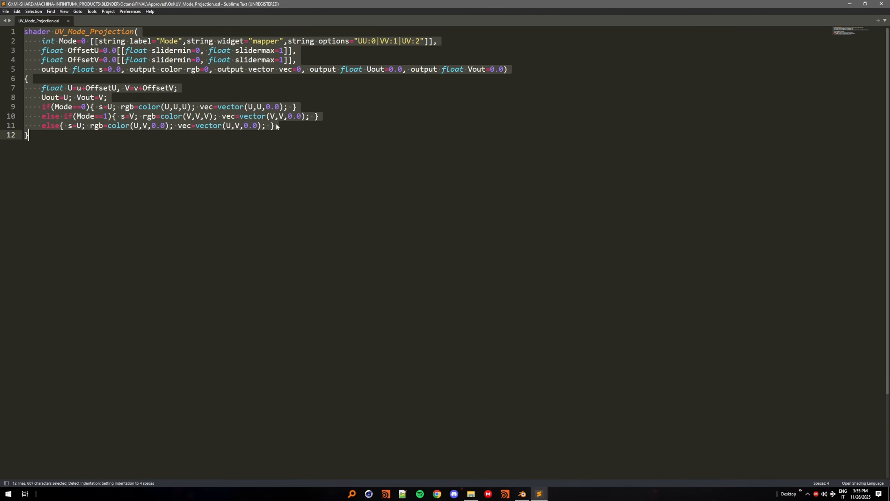
right_click(276, 125)
click(297, 147)
key(alt+Tab)
Paste the projection code into the new text, name it OSL UV and load it in the OSL projection node
right_click(532, 379)
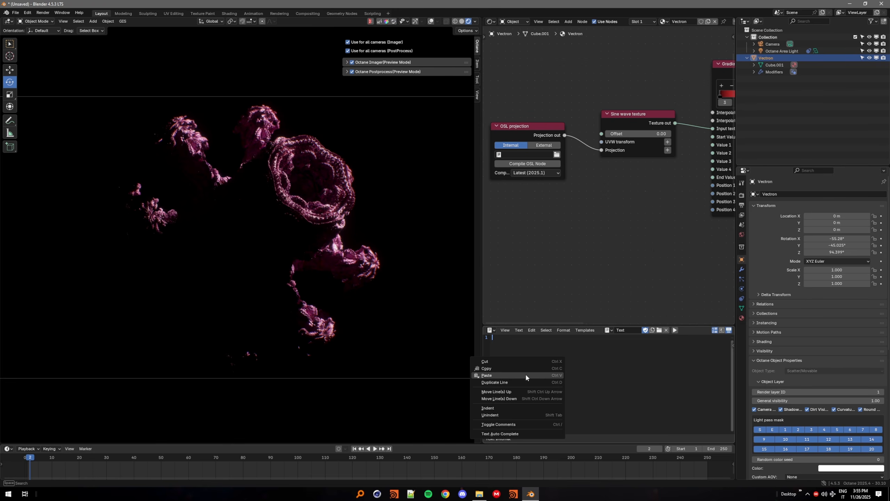
click(525, 375)
click(525, 155)
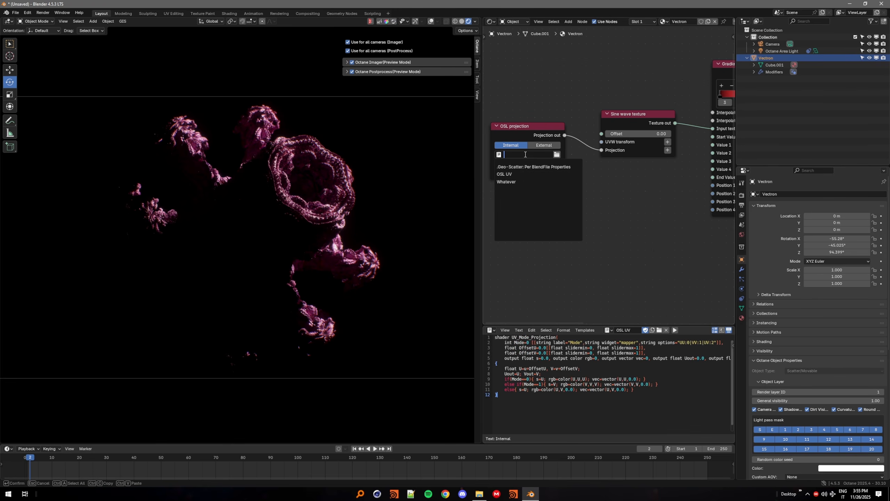
click(505, 174)
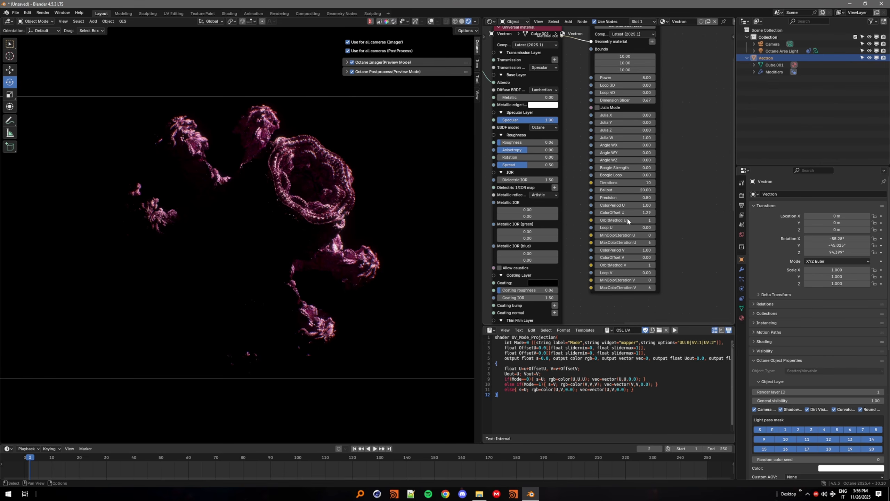
Increase ColorOffset U and ColorPeriod U on the Vectron node to shift the fractal's colours
scroll(625, 222, up, 3)
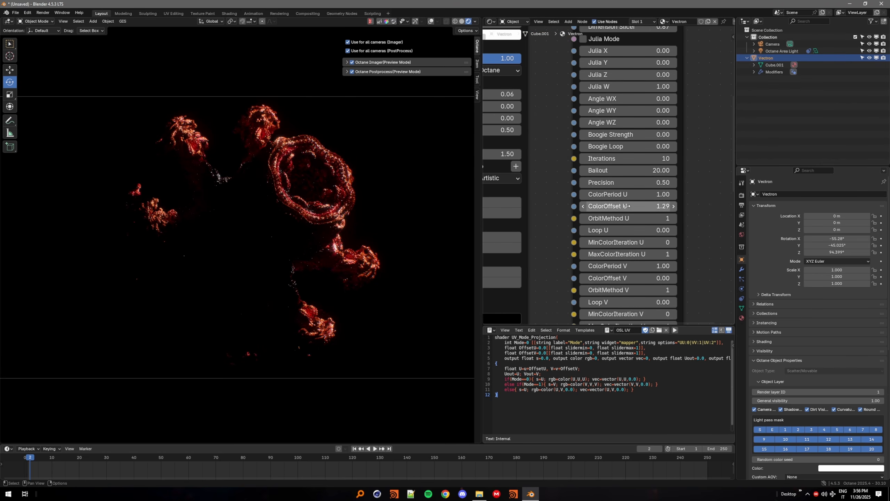
drag(629, 206, 656, 207)
drag(627, 196, 658, 195)
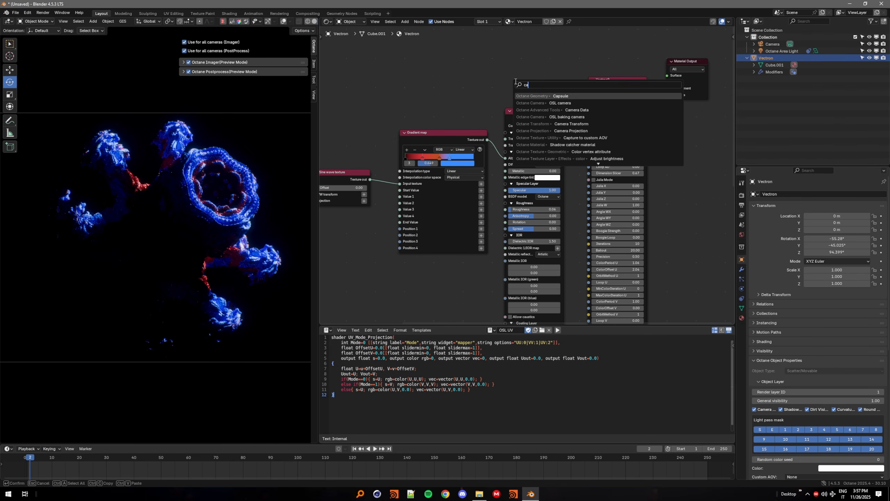
Add a Capture to custom AOV node above the Universal material
text(ptu)
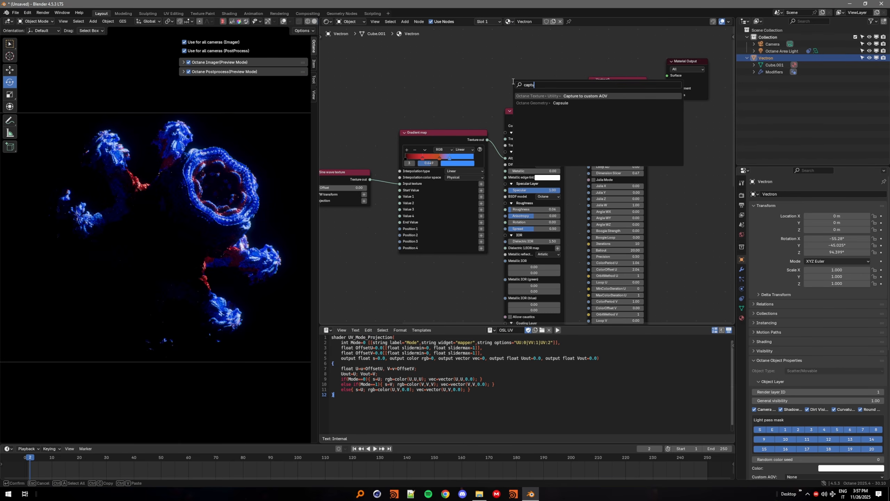
click(513, 64)
right_click(501, 81)
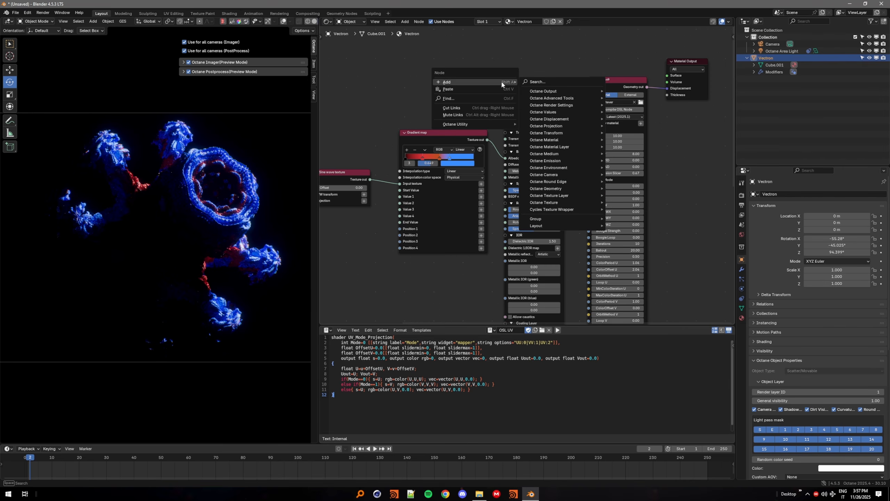
click(545, 83)
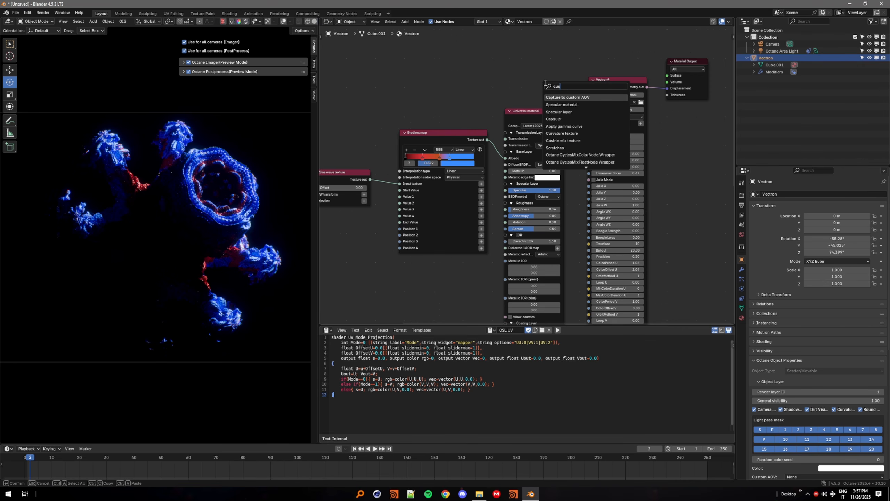
key(Return)
click(493, 57)
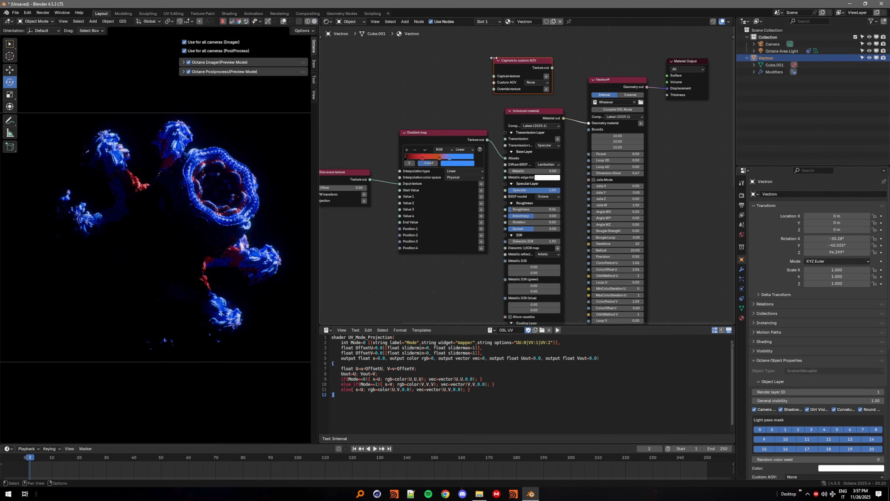
Insert the Capture to custom AOV node between the Gradient map and the Universal material's Albedo, using Custom AOV 2
middle_drag(451, 108, 614, 118)
scroll(580, 124, down, 3)
drag(601, 115, 437, 239)
drag(609, 139, 516, 141)
scroll(596, 125, up, 3)
middle_drag(621, 108, 560, 121)
drag(636, 77, 545, 133)
drag(458, 168, 476, 158)
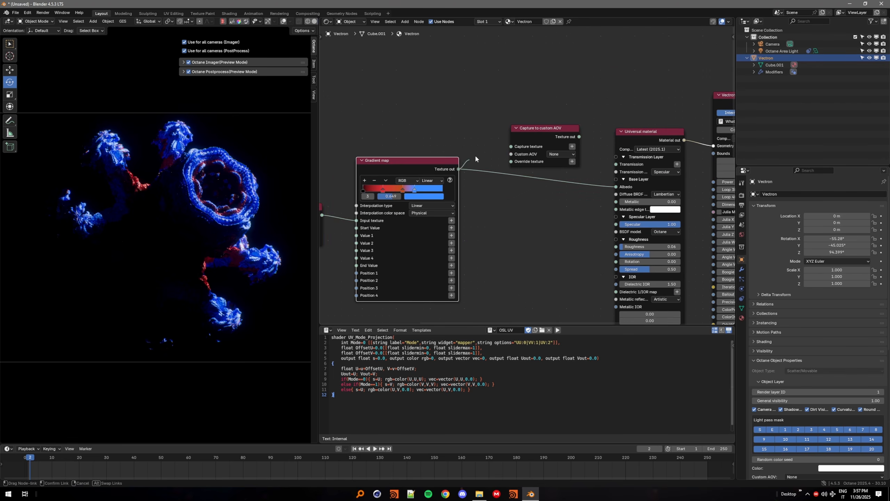
drag(577, 137, 578, 186)
click(565, 180)
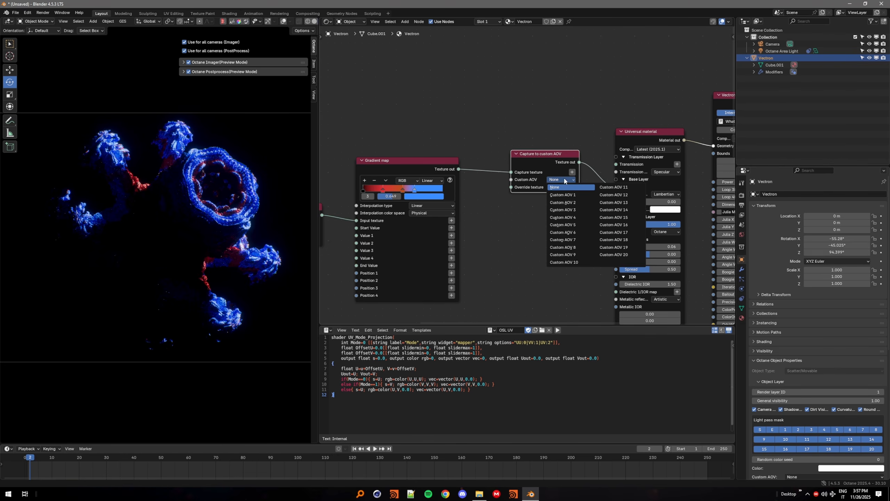
click(563, 202)
Set the view layer's Render Passes Style to Render AOV Node Graph
click(741, 214)
click(818, 260)
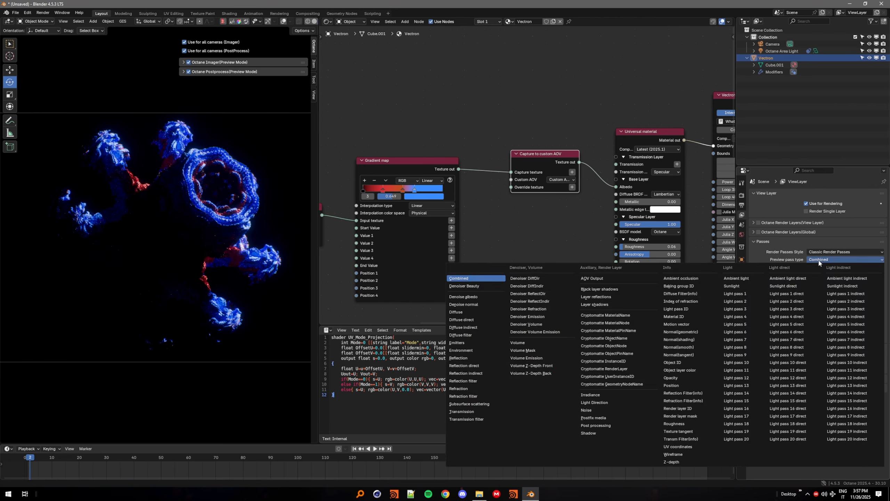
click(821, 251)
click(823, 252)
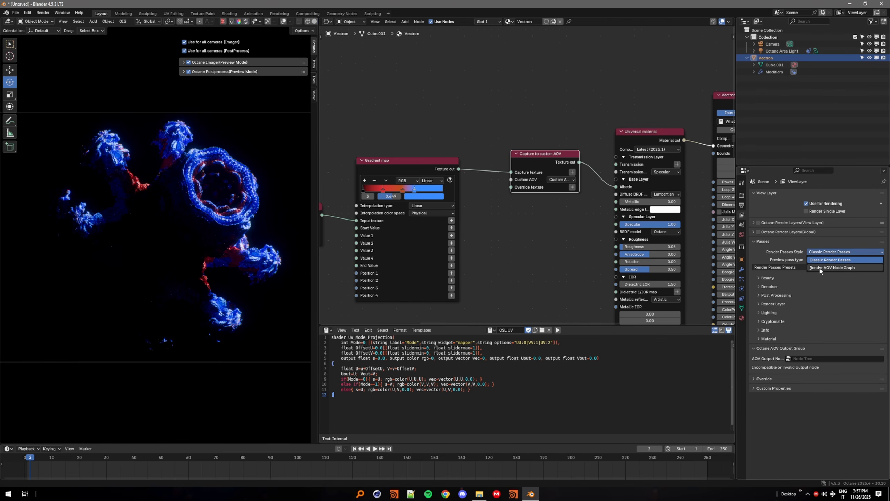
click(837, 267)
Switch the node area to the Octane Render AOV editor and quick-add a node tree
click(328, 22)
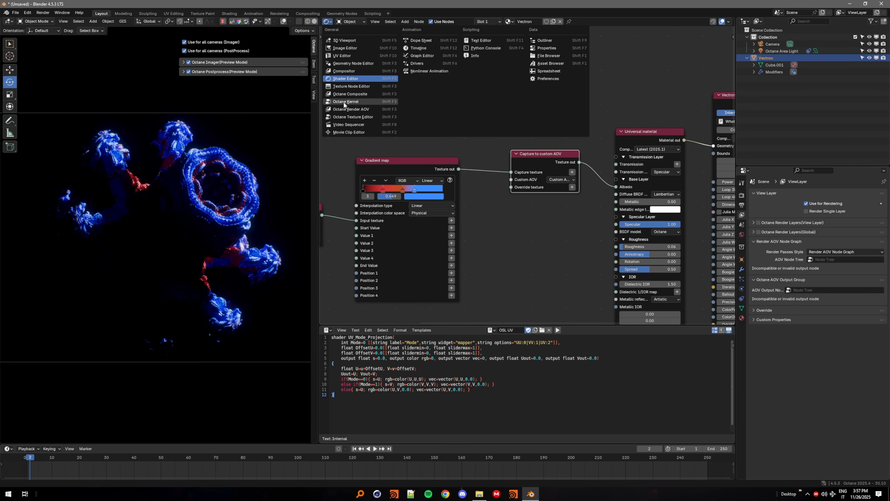
click(371, 111)
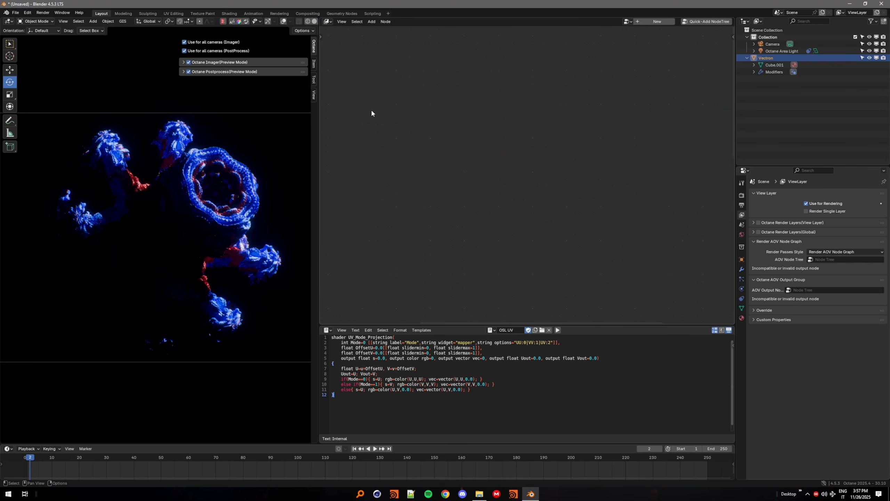
click(702, 22)
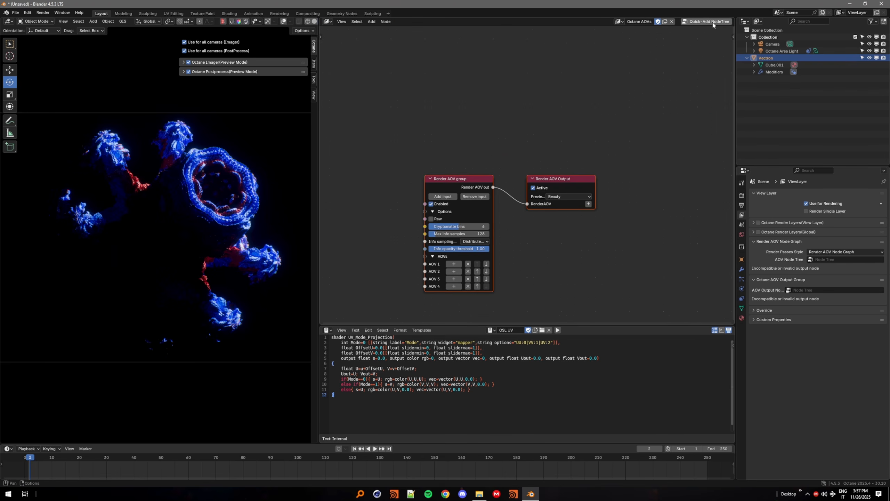
middle_drag(574, 230, 661, 195)
scroll(617, 225, up, 3)
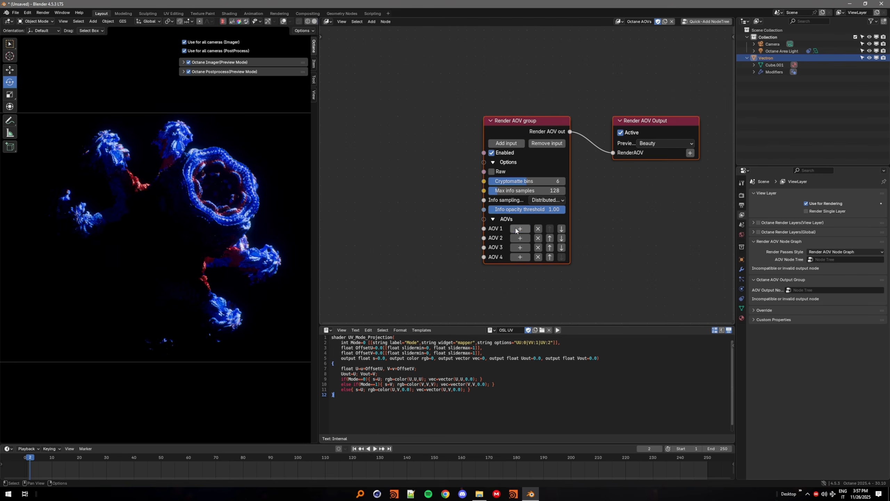
Add a Custom AOV node on the Render AOV group's AOV 1 input and set its ID to Custom 3
mouse_move(514, 238)
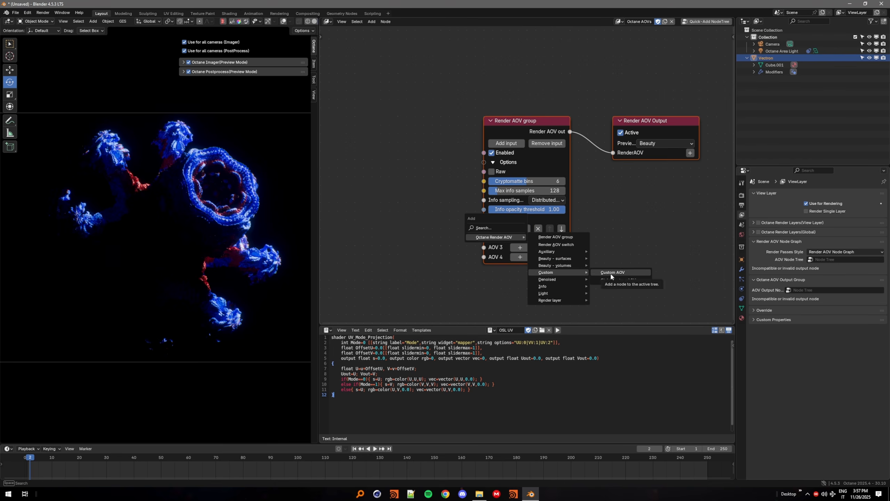
click(611, 273)
click(439, 267)
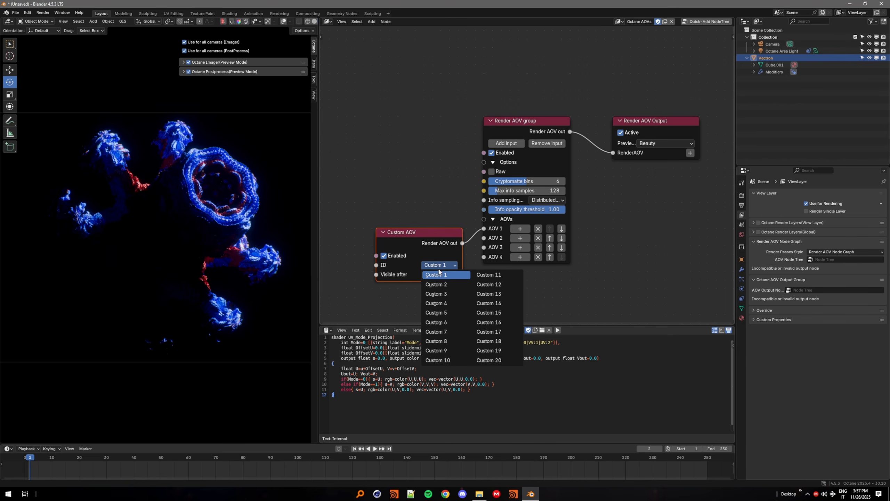
click(436, 293)
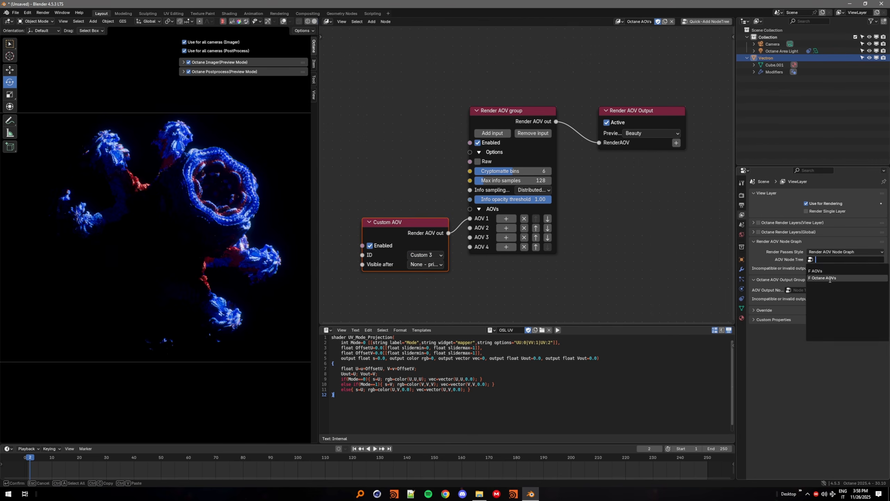
Assign Octane AOVs as the view layer's AOV node tree and preview the Custom AOV 3 pass
click(818, 277)
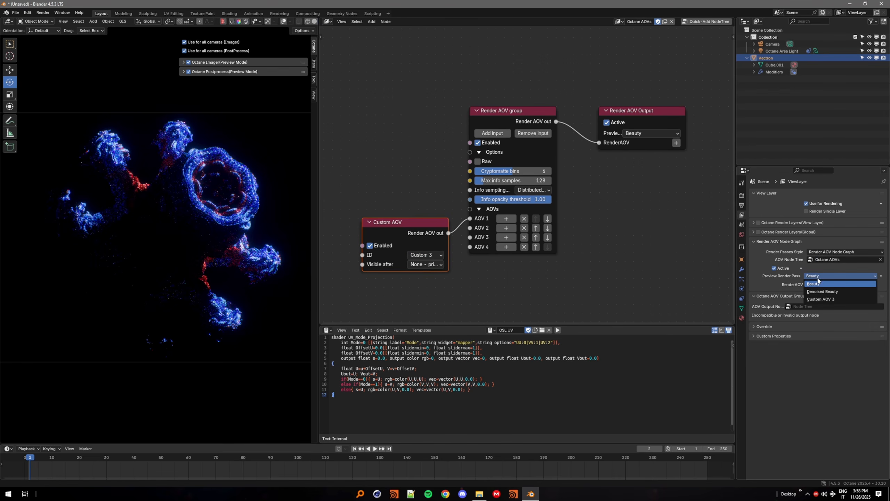
click(811, 298)
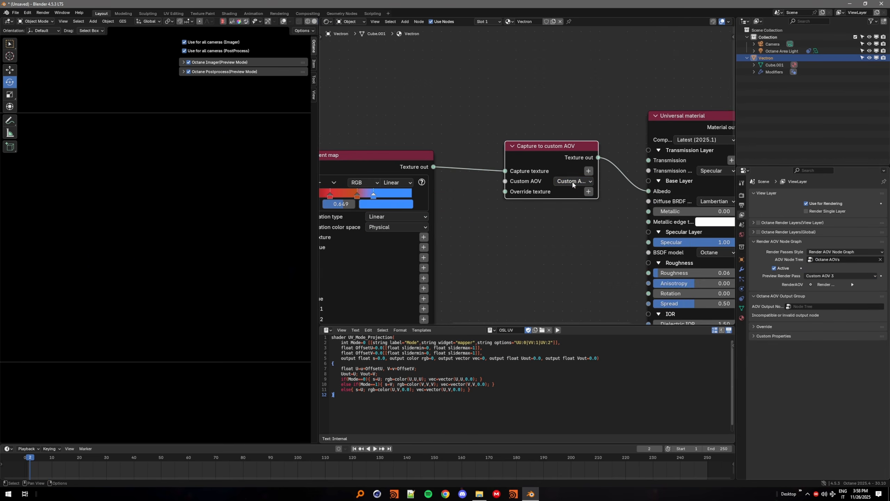
Set the Capture to custom AOV node in the Vectron material to Custom AOV 3
click(574, 181)
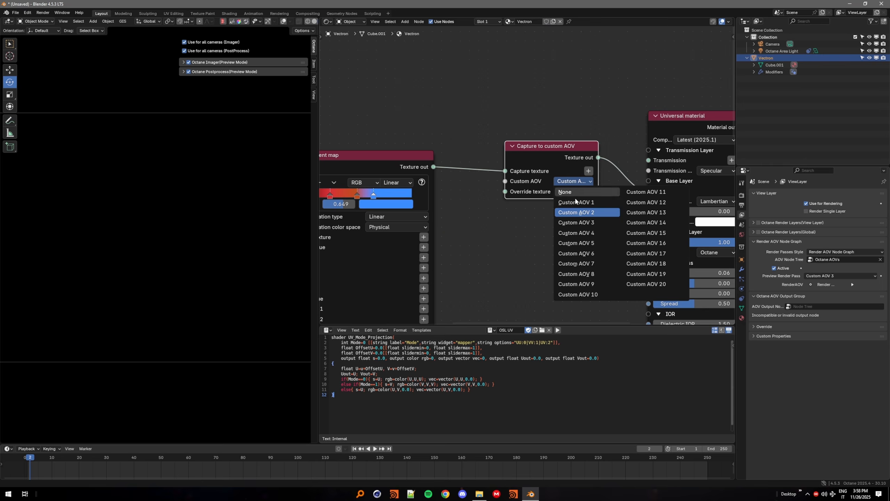
click(576, 221)
click(564, 182)
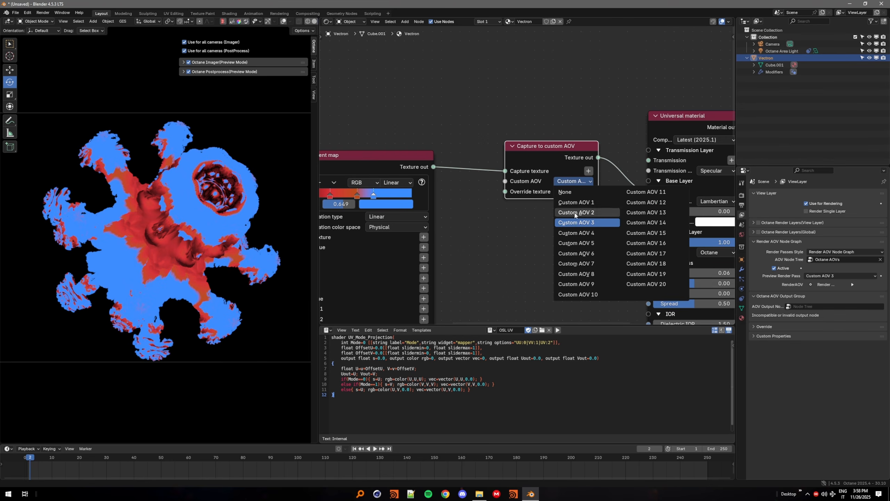
click(576, 224)
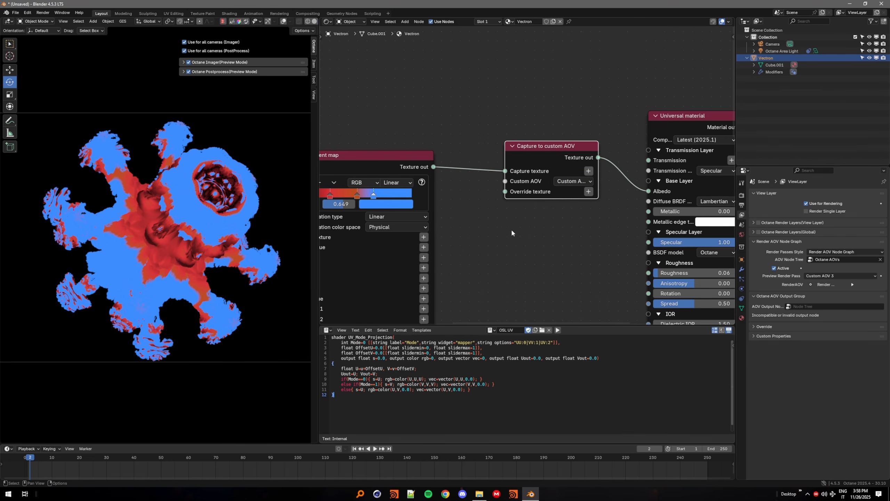
Move the Gradient map's orange colour stop past the blue one to position 0.975
middle_drag(491, 234, 637, 205)
scroll(487, 230, down, 3)
middle_drag(526, 171, 473, 137)
drag(453, 136, 504, 141)
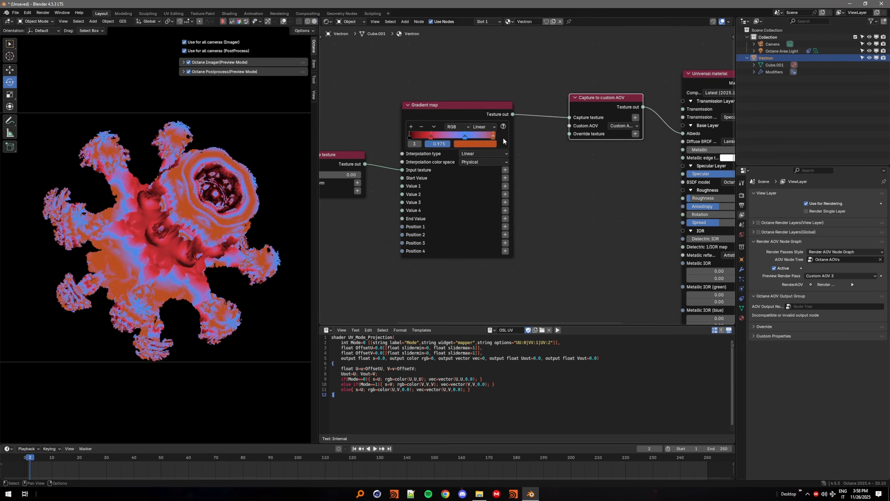
Set the Vectron node's ColorOffset U to 1.89 and MaxColorIteration U to 3
middle_drag(617, 196, 366, 142)
scroll(648, 229, up, 3)
middle_drag(648, 229, 676, 174)
drag(566, 162, 589, 161)
click(607, 213)
click(607, 213)
Try OrbitMethod U values up to 6 on the Vectron node, return it to 1, and set ColorPeriod U to about 1.30
click(608, 175)
click(608, 175)
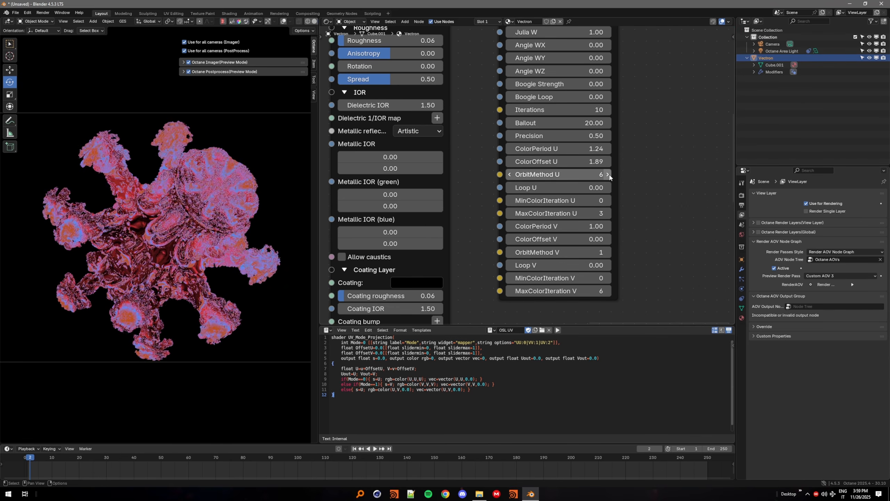
click(509, 174)
click(510, 175)
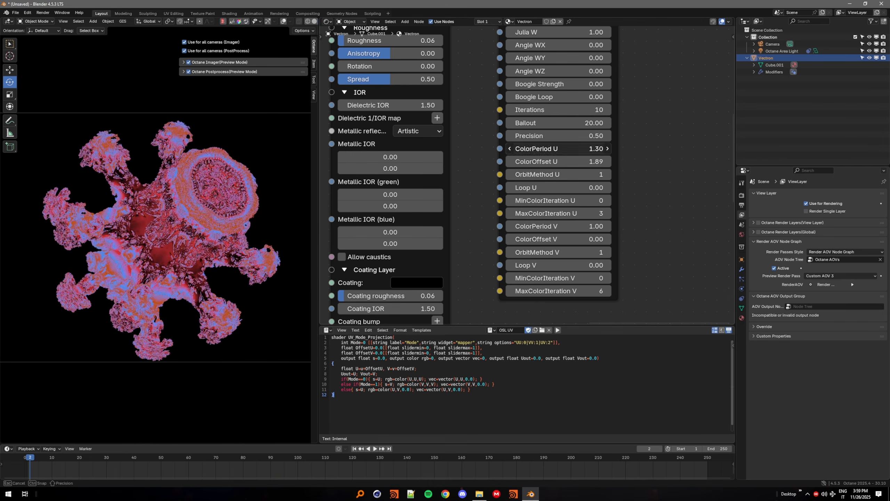
drag(568, 149, 570, 148)
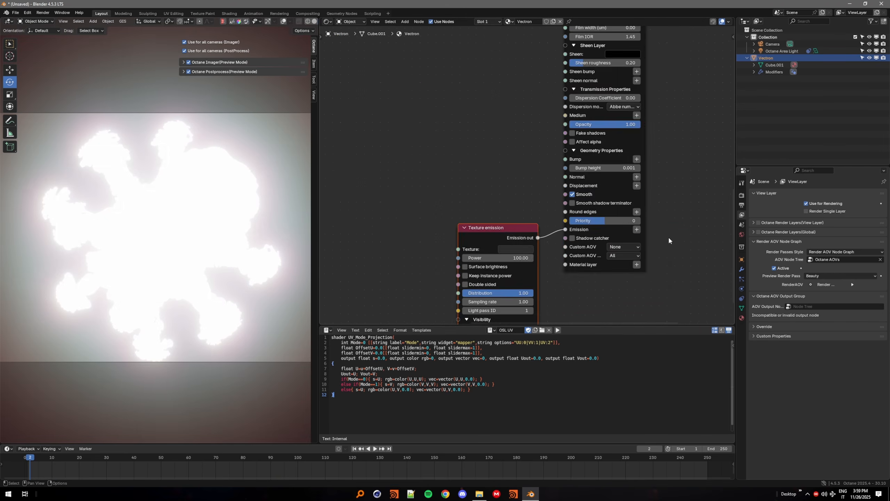
Duplicate the linked OSL projection, Sine wave texture and Gradient map nodes and place the copies near the Texture emission node
middle_drag(458, 223, 610, 180)
scroll(513, 175, down, 11)
middle_drag(410, 38, 483, 165)
drag(419, 181, 589, 75)
right_click(568, 92)
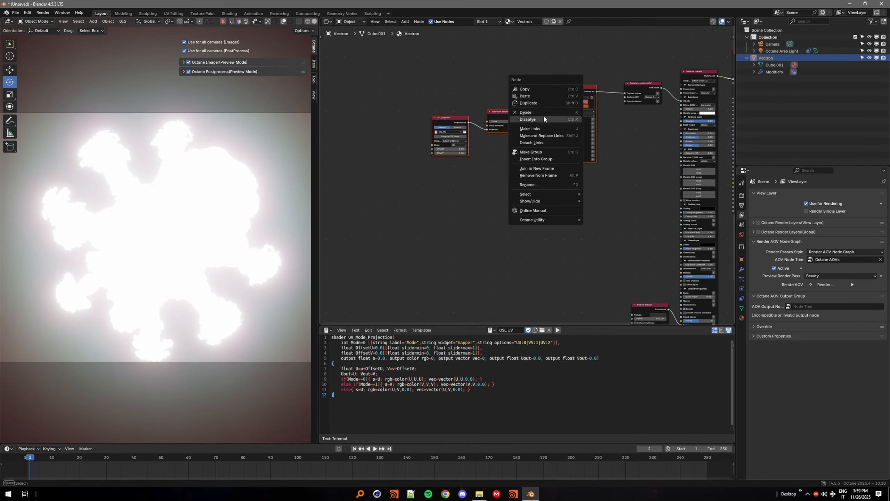
click(543, 103)
click(567, 295)
Paste a copy of the Capture to custom AOV node and move the duplicated nodes away to make room for it
middle_drag(627, 287, 560, 206)
drag(733, 323, 733, 353)
scroll(578, 210, up, 2)
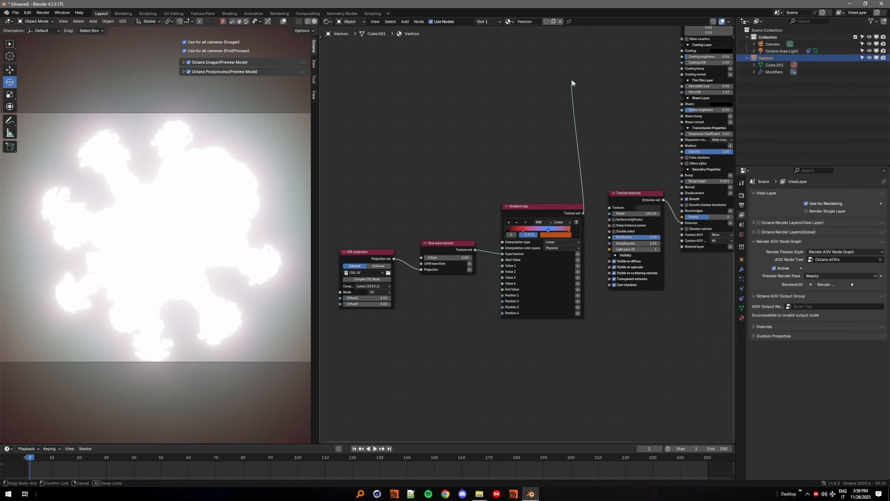
drag(572, 83, 549, 195)
scroll(549, 195, down, 2)
scroll(559, 277, up, 3)
middle_drag(559, 277, 577, 161)
key(ctrl+v)
drag(595, 181, 403, 266)
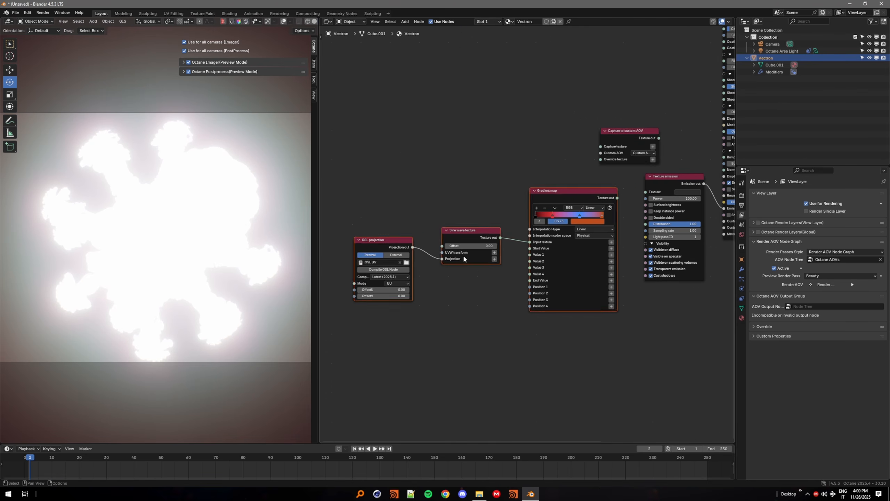
drag(463, 255, 384, 258)
Link the duplicated Gradient map through the pasted Capture node into the Texture emission's Texture and set its Custom AOV to Custom AOV 4
drag(538, 200, 591, 201)
drag(625, 202, 646, 191)
click(608, 216)
click(609, 231)
middle_drag(608, 242, 677, 241)
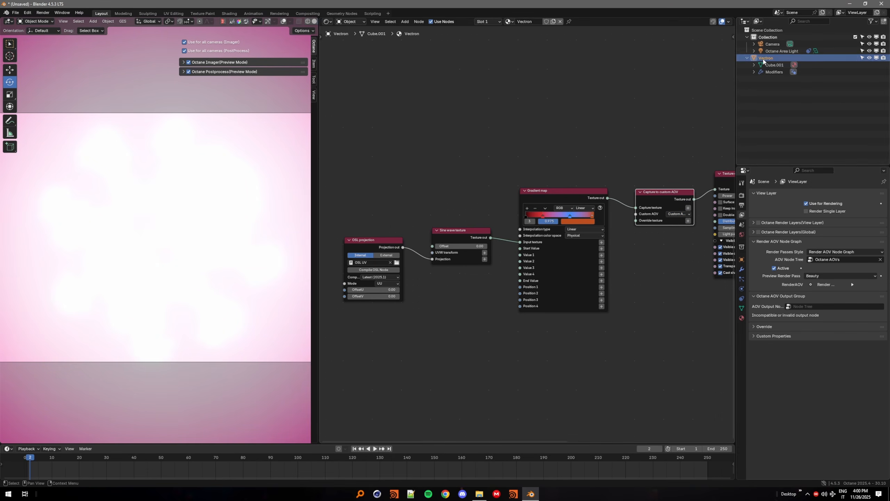
Open the Octane AOVs tree in the Octane Render AOV editor and add a Custom AOV node on the group's AOV 2 input
click(327, 22)
click(346, 96)
click(628, 22)
click(641, 35)
scroll(595, 210, up, 3)
click(606, 206)
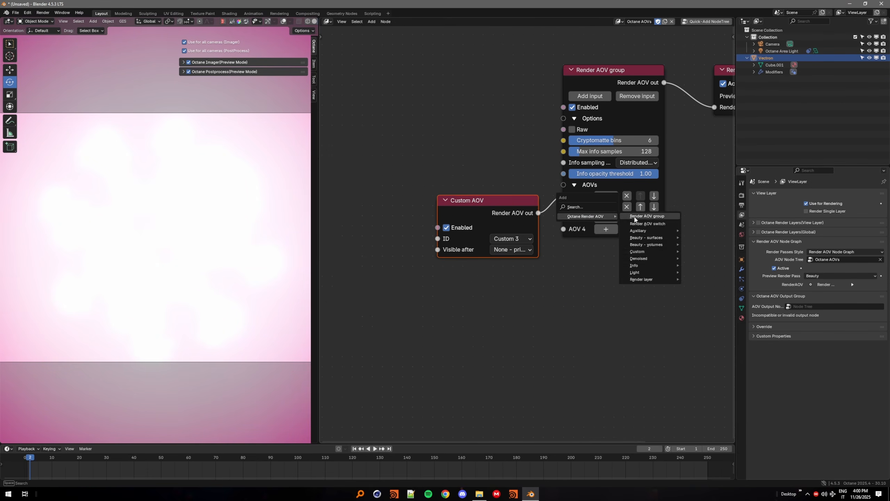
click(703, 251)
click(708, 308)
Set the new Custom AOV node's ID to Custom 4 and preview the Custom AOV 4 pass
click(514, 304)
click(514, 337)
click(514, 304)
click(514, 349)
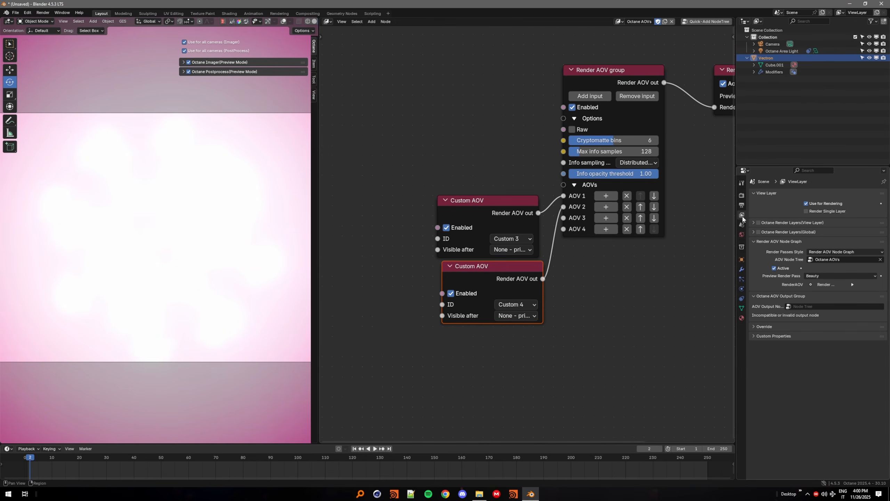
click(841, 276)
click(834, 301)
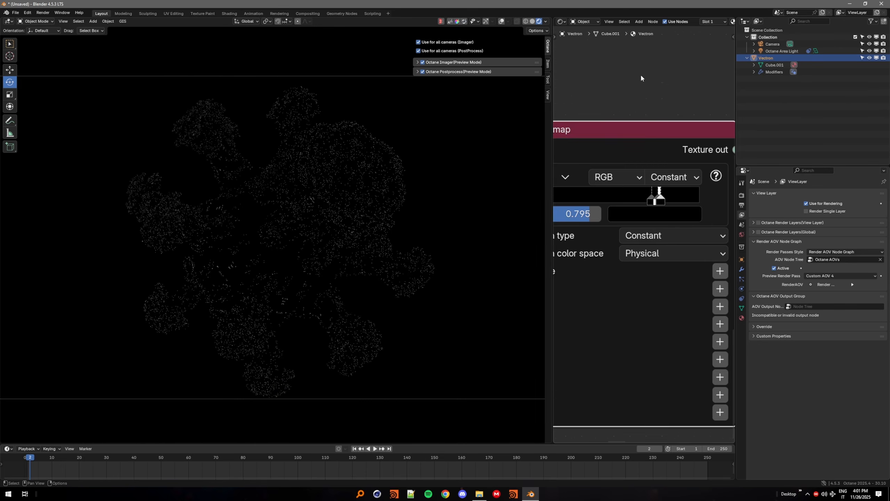
Change the Mode of the duplicated OSL projection node that feeds the emission gradient
scroll(636, 143, down, 8)
middle_drag(613, 227, 680, 236)
scroll(681, 232, up, 6)
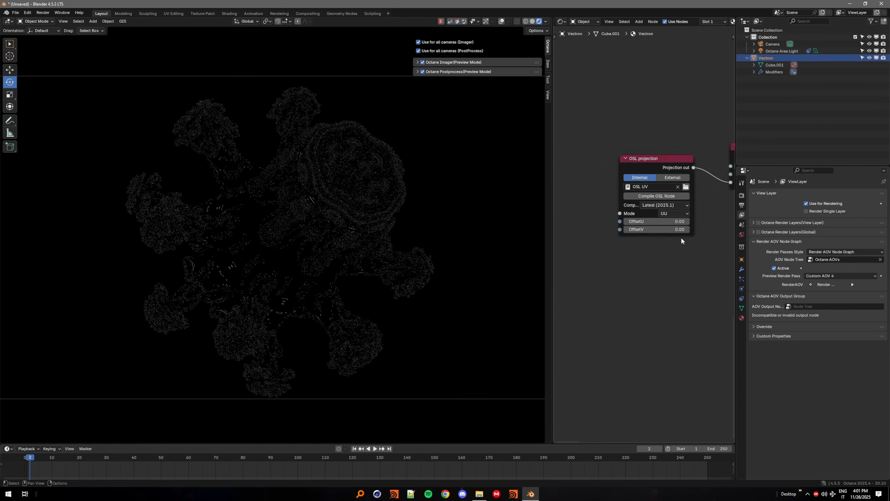
click(661, 213)
click(658, 240)
scroll(668, 181, down, 6)
scroll(668, 181, up, 5)
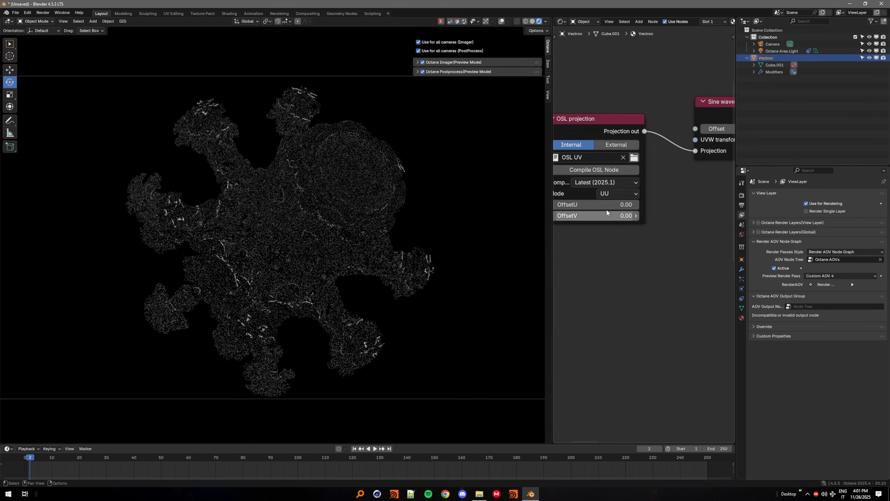
scroll(617, 319, down, 5)
scroll(661, 292, up, 5)
scroll(671, 344, down, 8)
Set the Vectron node's MaxColorIteration V to 1
middle_drag(693, 273, 576, 302)
scroll(675, 271, up, 7)
middle_drag(645, 314, 719, 326)
drag(719, 326, 644, 295)
scroll(666, 304, up, 5)
middle_drag(664, 305, 647, 311)
drag(637, 298, 617, 298)
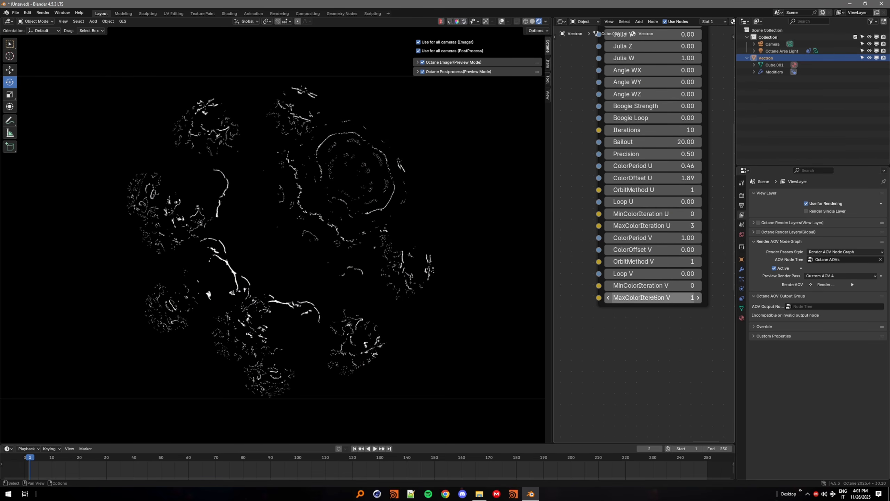
Try higher OrbitMethod V values on the Vectron node, return it to 1, and set ColorPeriod V to 0.19
click(699, 262)
click(698, 262)
click(699, 262)
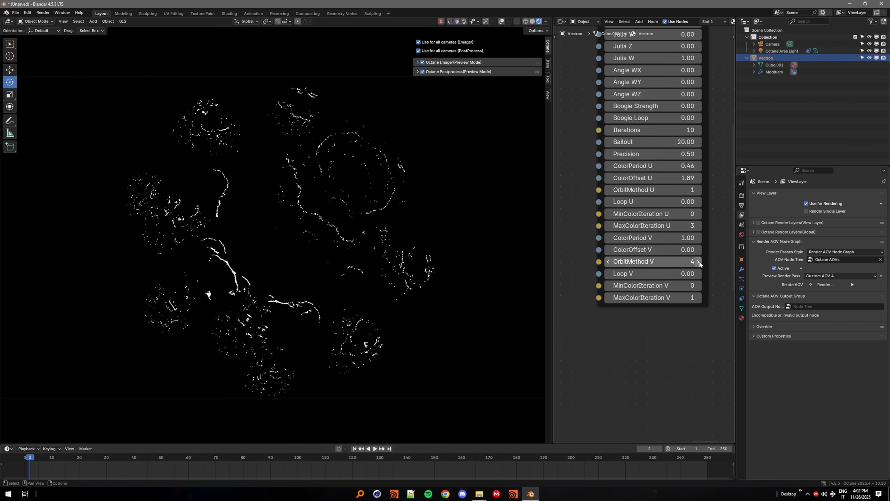
click(698, 262)
click(699, 262)
drag(678, 261, 647, 238)
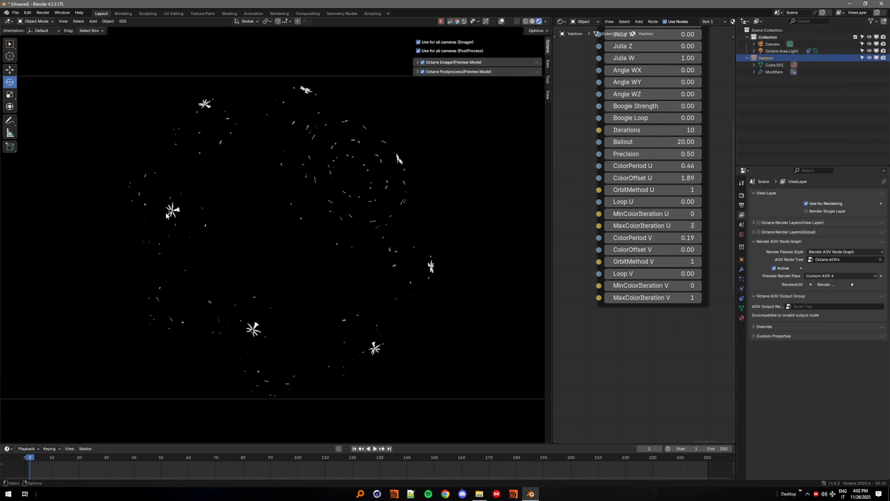
Move the emission Gradient map's white stop to position 0.789 and change its colour to orange
scroll(612, 352, down, 12)
middle_drag(614, 354, 732, 310)
middle_drag(627, 315, 623, 224)
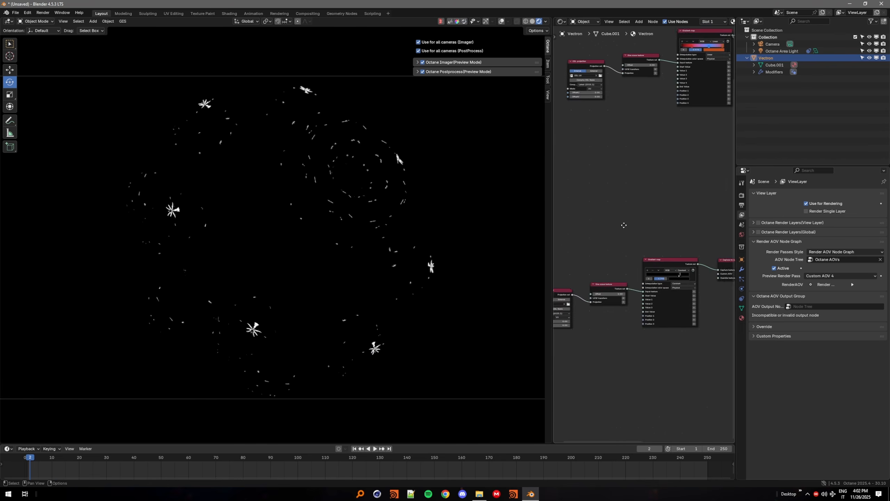
scroll(671, 277, up, 12)
scroll(614, 188, up, 1)
drag(678, 277, 682, 277)
click(682, 287)
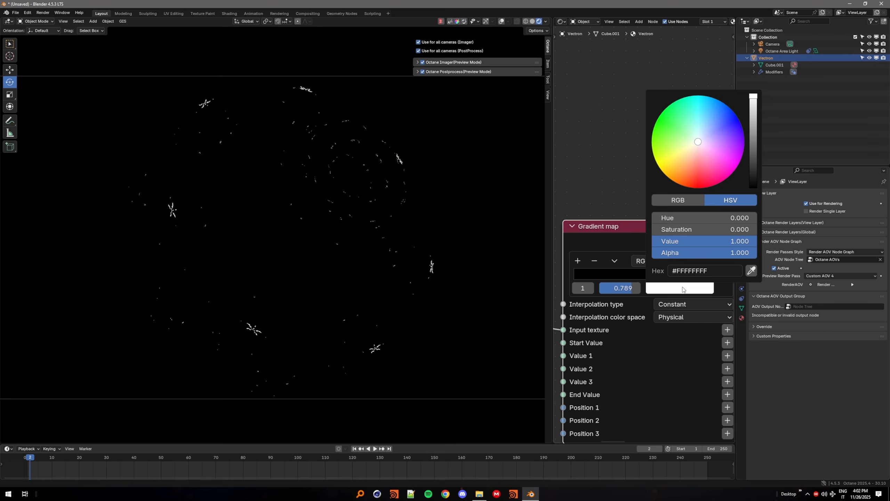
drag(693, 150, 681, 176)
Switch the view layer's Render Passes Style to Classic Render Passes
scroll(643, 187, down, 5)
click(816, 252)
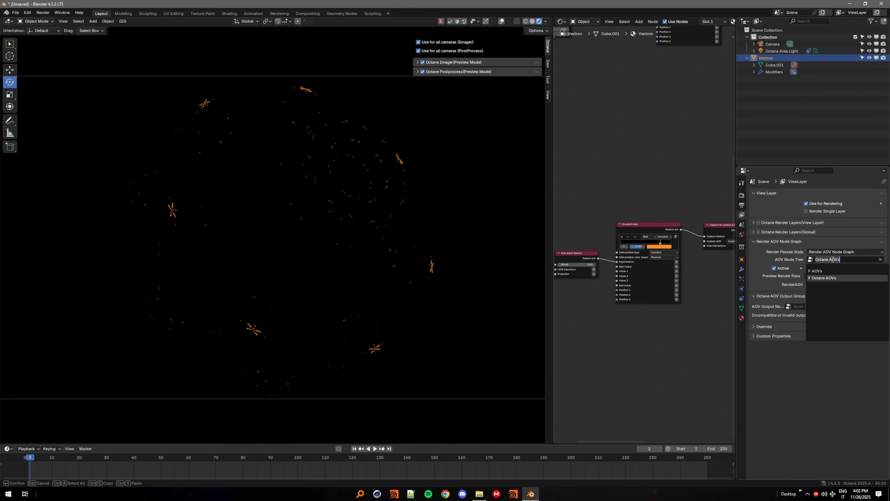
click(821, 260)
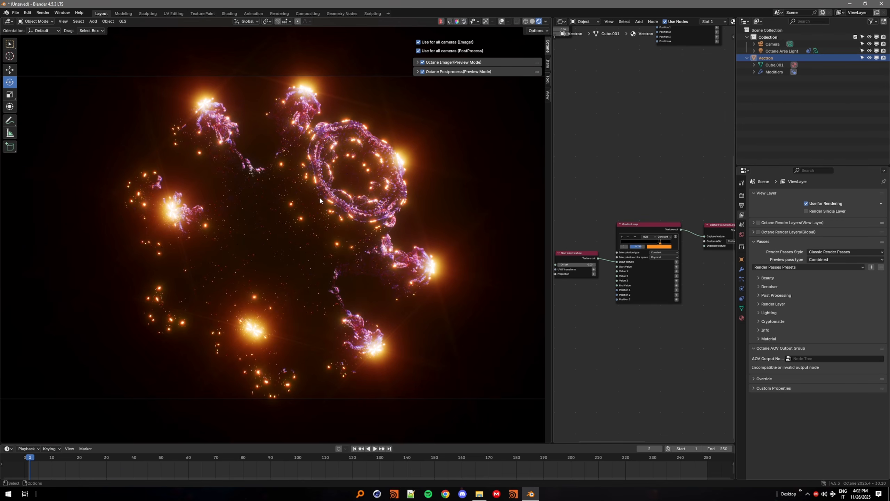
Set the Texture emission node's Power to 10
middle_drag(721, 291, 590, 356)
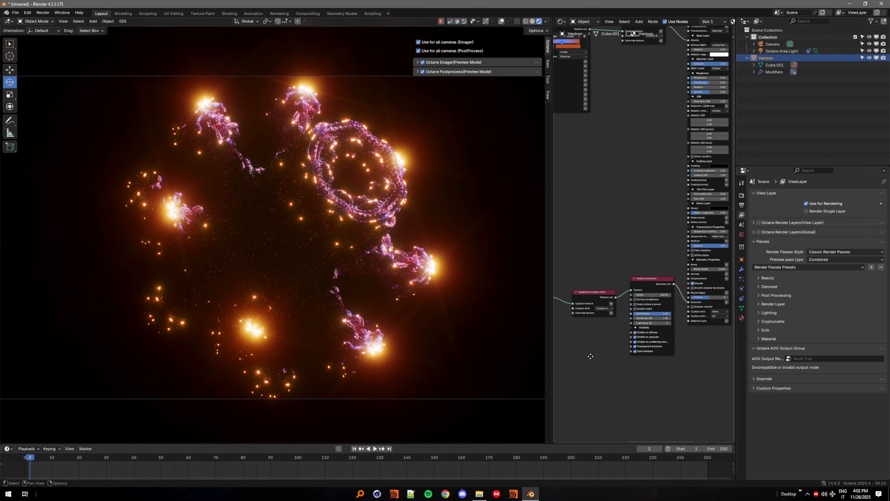
scroll(640, 354, up, 8)
click(681, 231)
text(10)
key(Return)
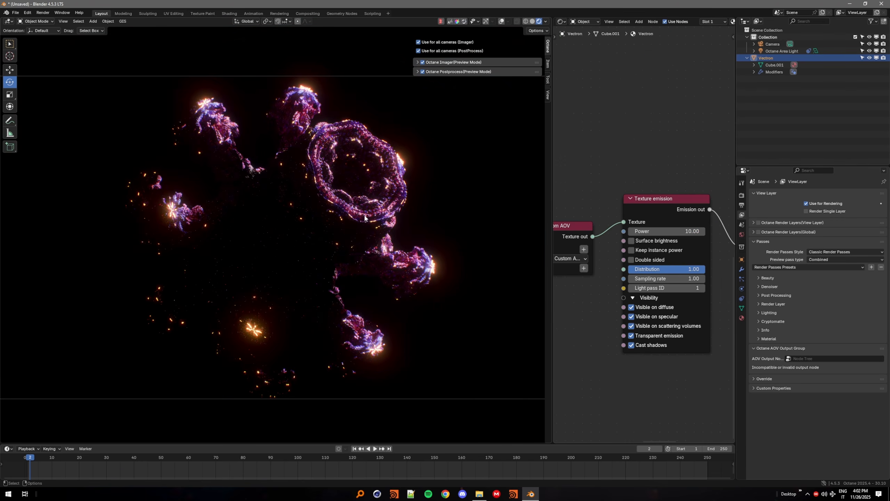
Open the World shader nodes and set the texture colour of the non-backplate Texture environment to dark grey with Value 0.016
click(561, 21)
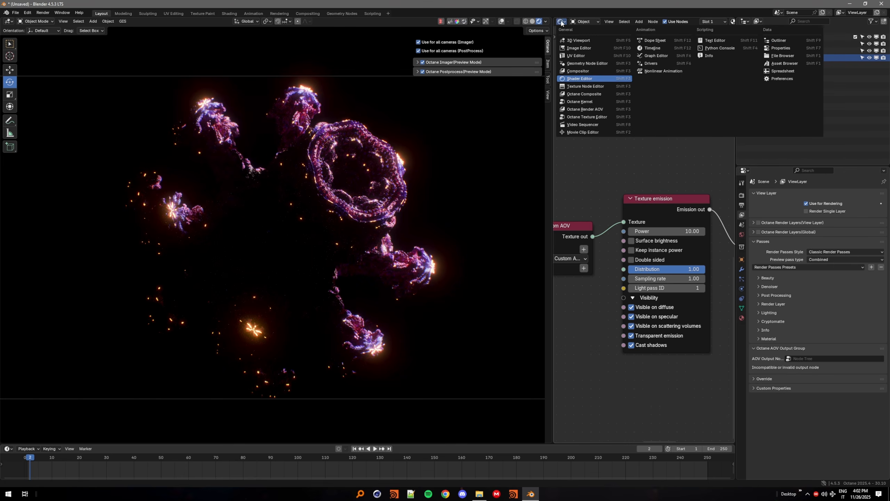
click(574, 72)
click(584, 21)
click(584, 48)
middle_drag(663, 256, 705, 280)
click(631, 124)
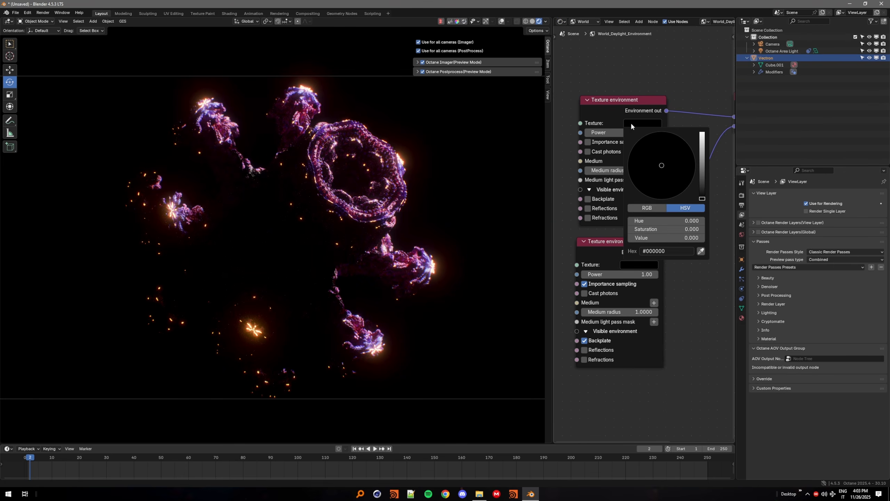
drag(702, 197, 702, 185)
click(642, 123)
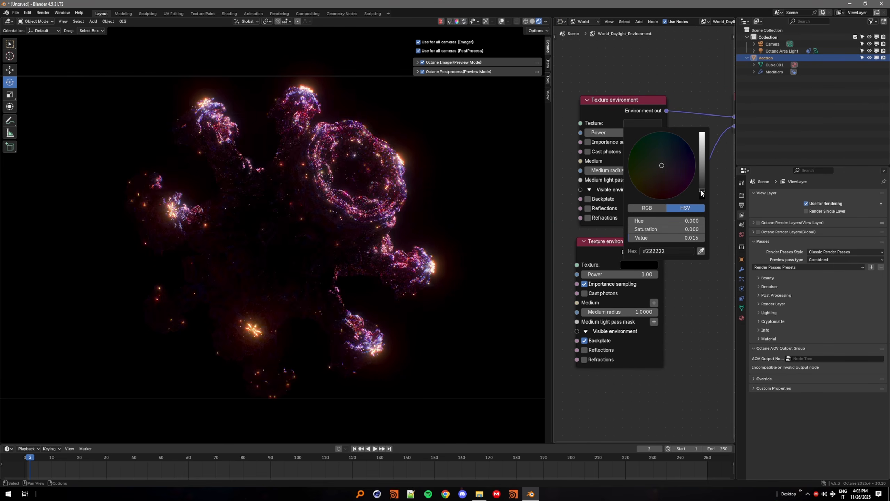
Leave the camera view and turn on the viewport gizmos and overlays
scroll(374, 178, down, 5)
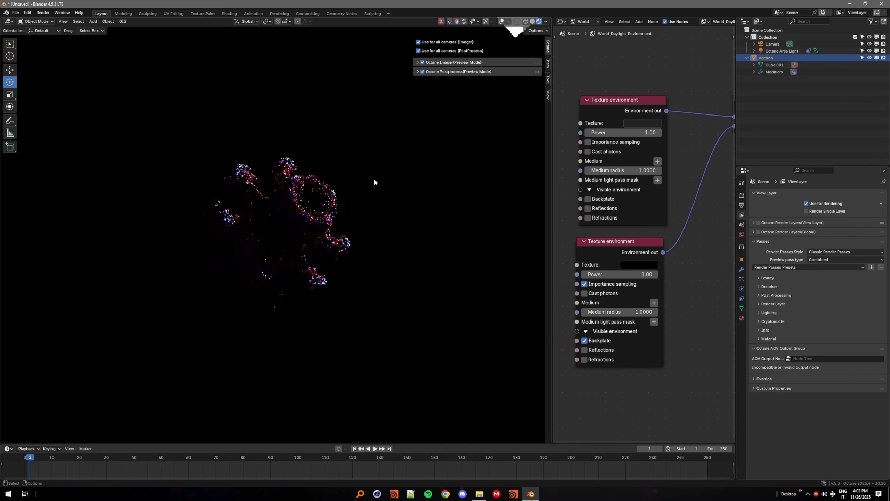
middle_drag(374, 177, 337, 223)
click(488, 22)
click(501, 22)
scroll(275, 209, up, 10)
Add a mesh cube and stretch it along the Y axis into a long box with the Scale tool
click(92, 21)
mouse_move(116, 30)
click(181, 36)
scroll(292, 204, down, 4)
click(10, 94)
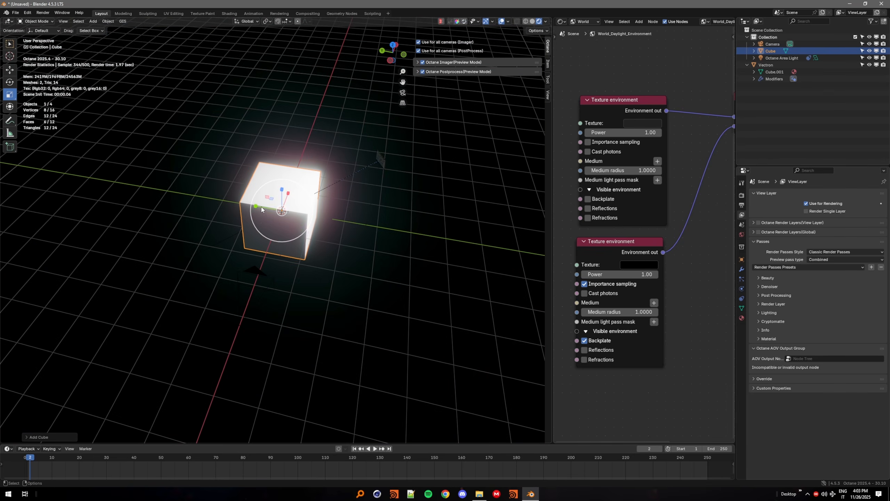
mouse_move(261, 207)
mouse_down()
mouse_move(235, 186)
mouse_move(281, 193)
mouse_move(322, 230)
mouse_move(264, 192)
mouse_up()
scroll(264, 192, down, 3)
Rename the cube to Volume and enable Mesh Volume in its Octane mesh properties
double_click(771, 51)
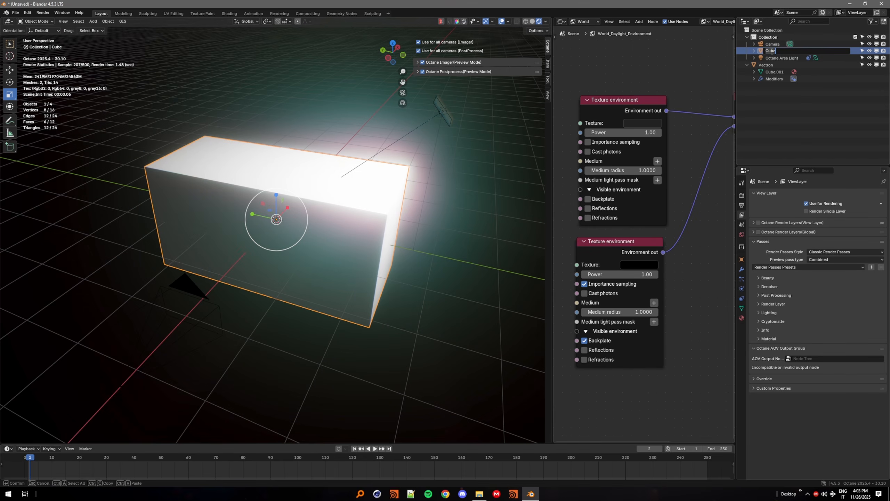
text(Volume)
key(Return)
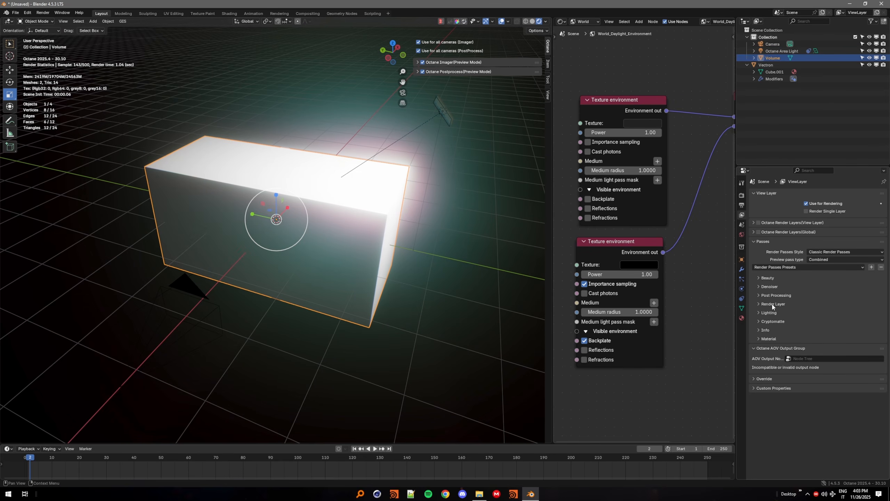
click(741, 308)
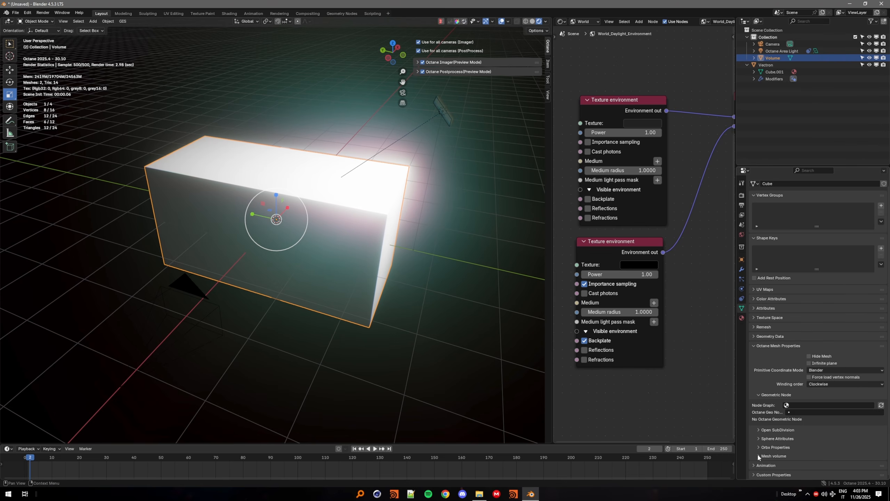
click(757, 454)
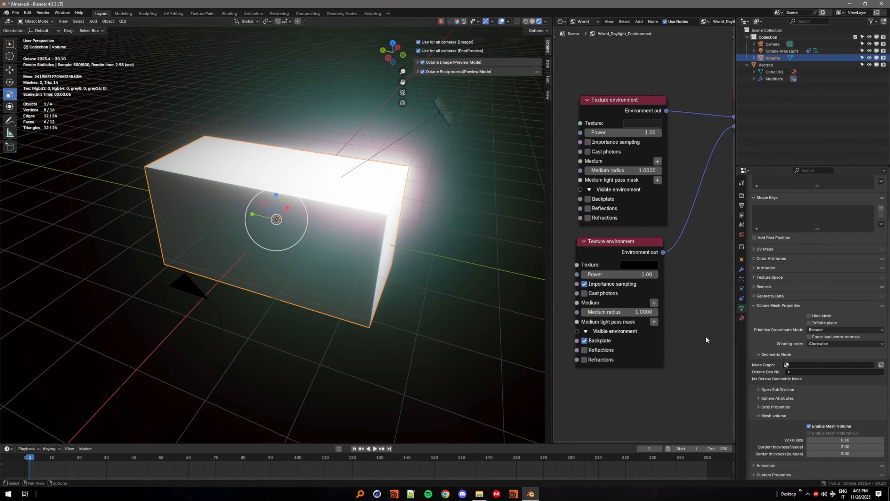
Create a new material for the Volume object in the object shader nodes
click(584, 22)
click(582, 40)
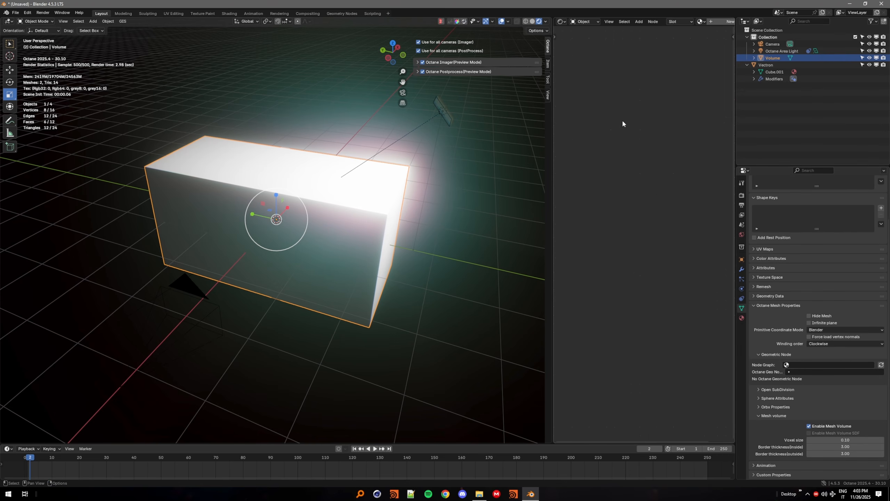
click(722, 22)
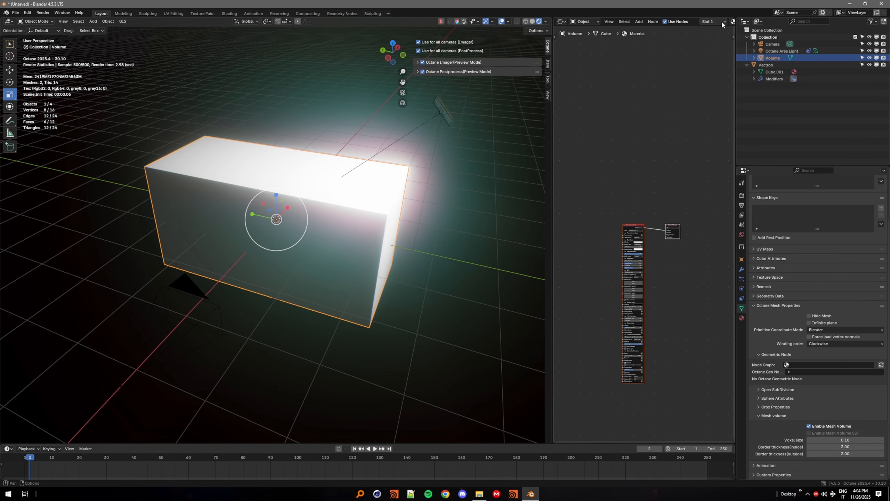
drag(553, 137, 389, 140)
scroll(520, 278, up, 5)
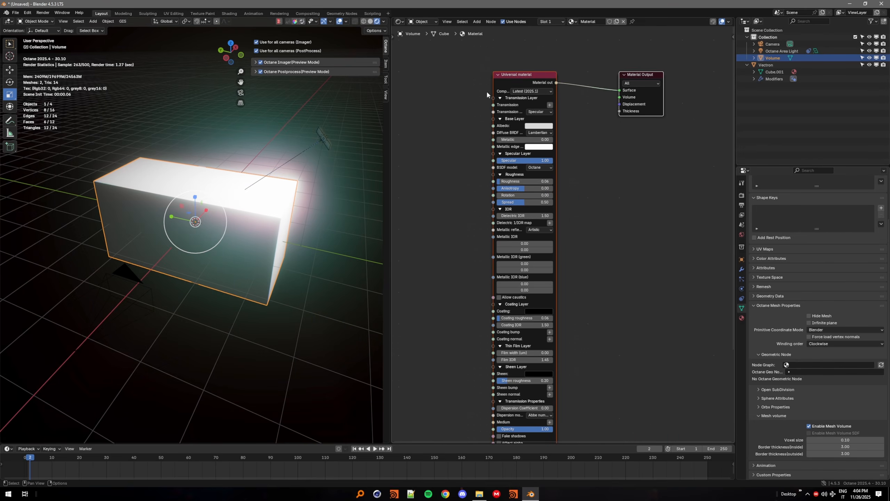
Delete the Universal material node and add a Volume medium node in its place
key(x)
key(shift+a)
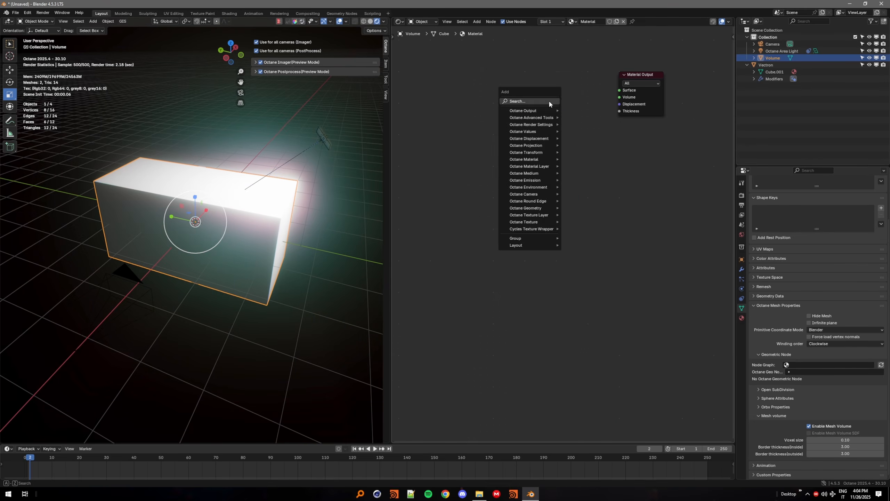
text(volume)
click(579, 123)
click(527, 101)
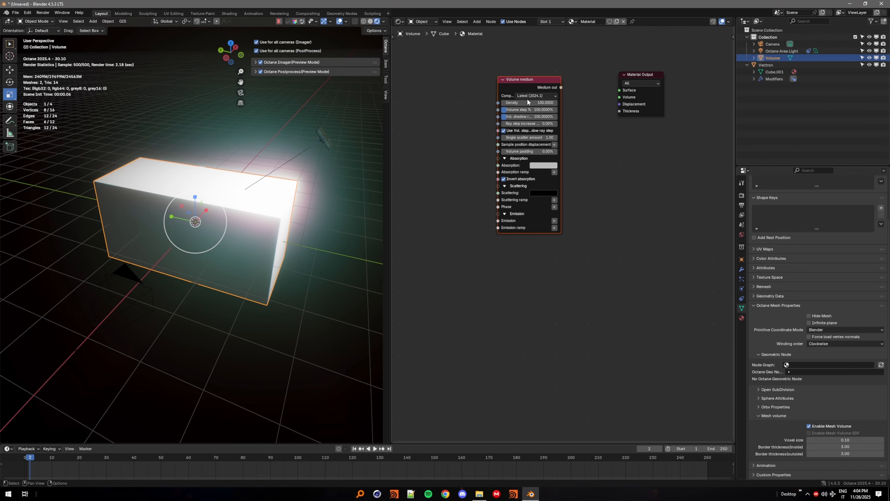
Connect the Volume medium to the material output's Volume input and set its density to 0.01
click(370, 22)
click(377, 21)
scroll(265, 205, up, 3)
middle_drag(266, 206, 230, 204)
drag(544, 101, 529, 102)
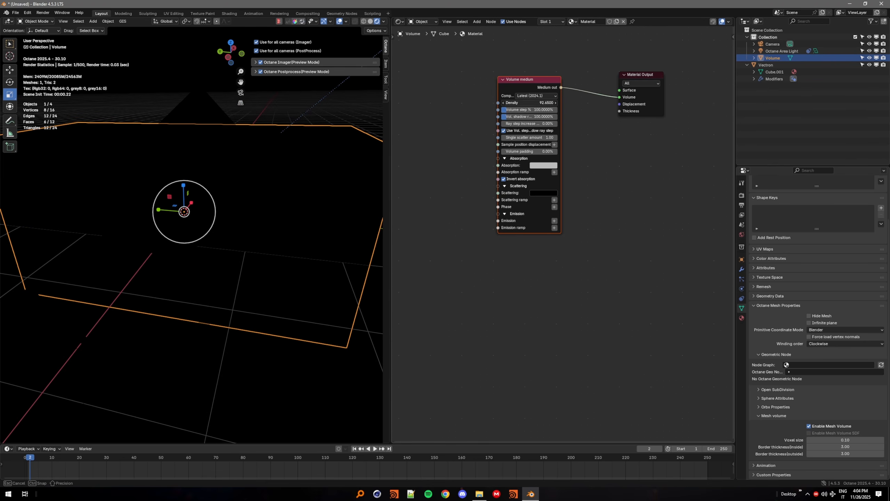
click(529, 102)
text(0.01)
key(Return)
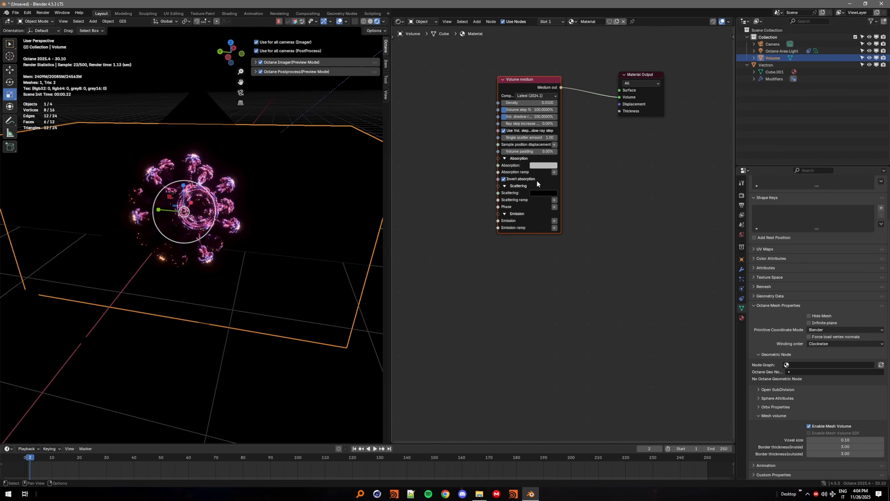
Set both the scattering and absorption colours of the Volume medium to white
click(540, 194)
drag(587, 142, 587, 69)
click(543, 165)
View the scene through the camera and hide the viewport's overlays and gizmos
mouse_move(227, 221)
alt+mouse_down()
mouse_move(185, 213)
mouse_move(228, 219)
alt+mouse_up()
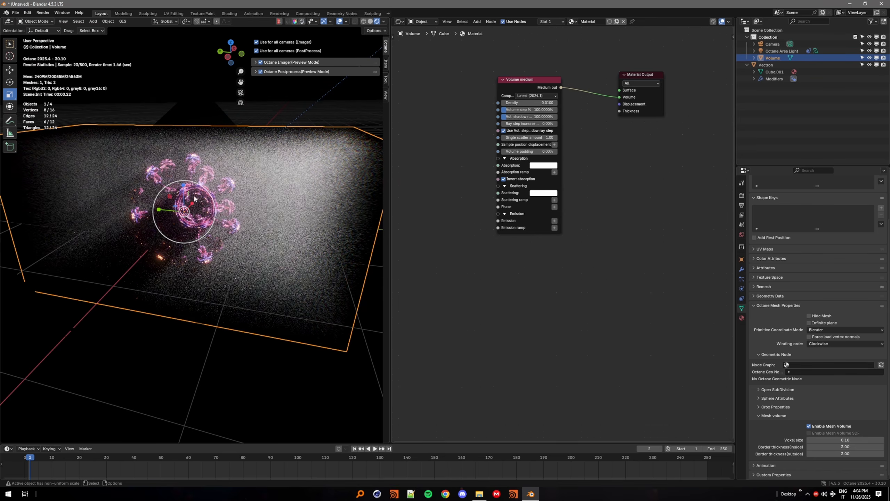
key(KP_0)
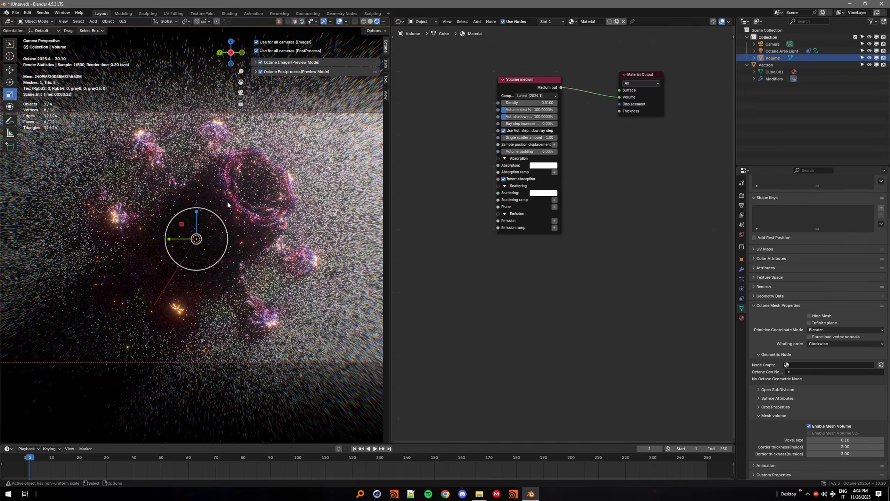
click(338, 21)
click(324, 21)
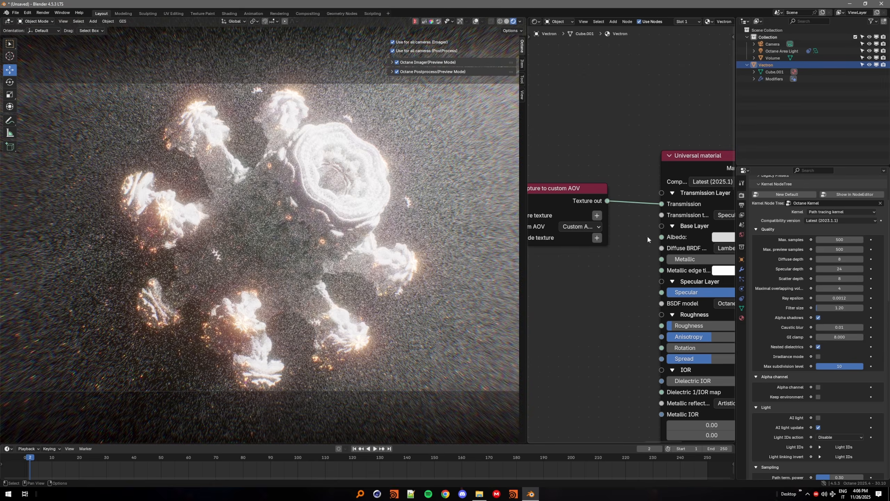
Darken the albedo of Vectron's Universal material to black and set its roughness to 0.4
middle_drag(647, 236, 599, 205)
click(688, 207)
drag(757, 55, 756, 123)
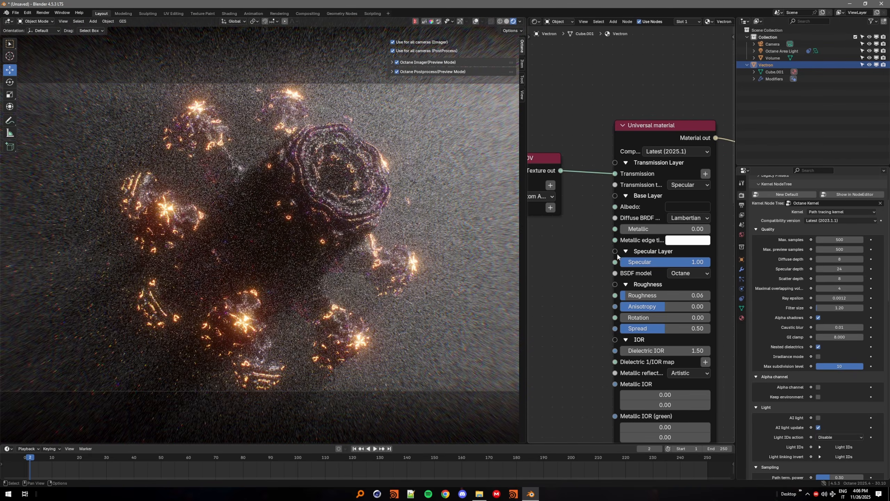
click(657, 295)
text(0.4)
key(Return)
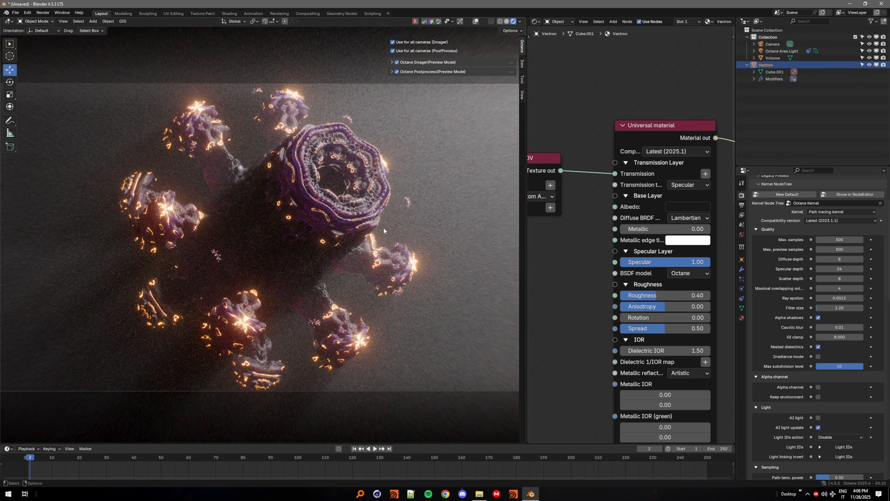
Lighten the Universal material's albedo to dark grey and set its transmission type to Diffuse
click(687, 206)
drag(756, 56, 757, 88)
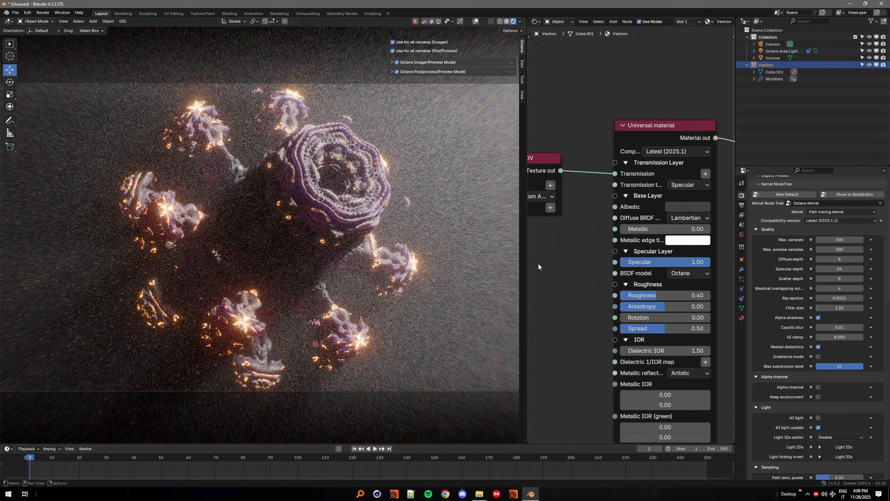
scroll(305, 211, up, 6)
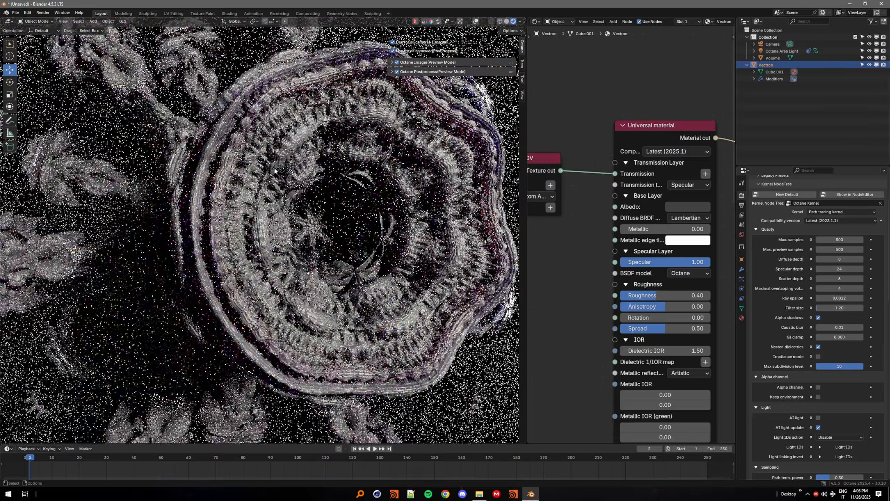
scroll(275, 171, up, 3)
click(689, 185)
click(683, 196)
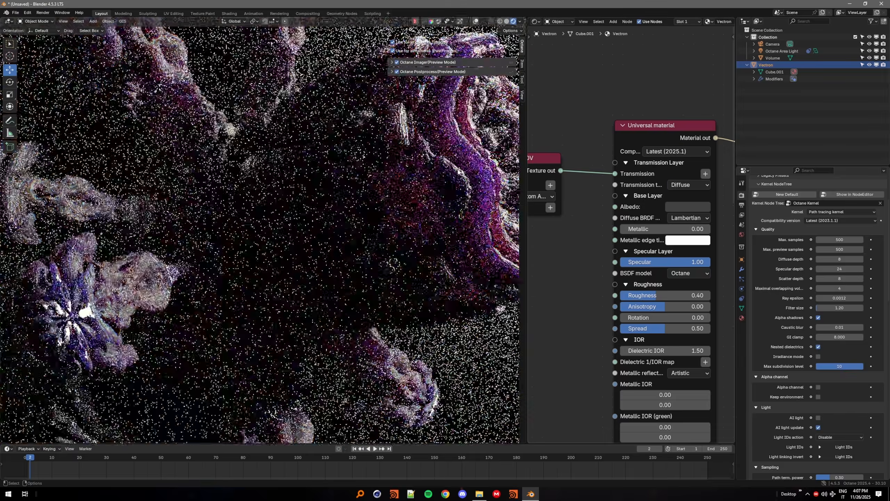
Add a Color correction node between the Gradient map and the Capture to custom AOV node feeding Transmission
middle_drag(336, 176, 354, 210)
scroll(614, 224, down, 4)
middle_drag(547, 225, 686, 224)
drag(527, 224, 422, 224)
key(shift+a)
click(616, 95)
drag(544, 190, 583, 191)
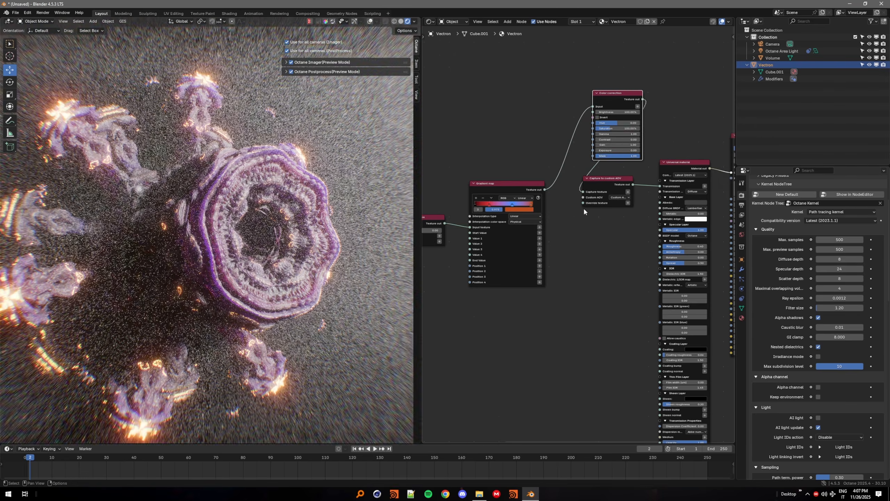
scroll(522, 239, up, 3)
drag(616, 93, 571, 196)
Add a Scattering medium to the Medium input of Vectron's Universal material
scroll(224, 217, up, 4)
middle_drag(657, 326, 526, 42)
click(668, 188)
mouse_move(650, 198)
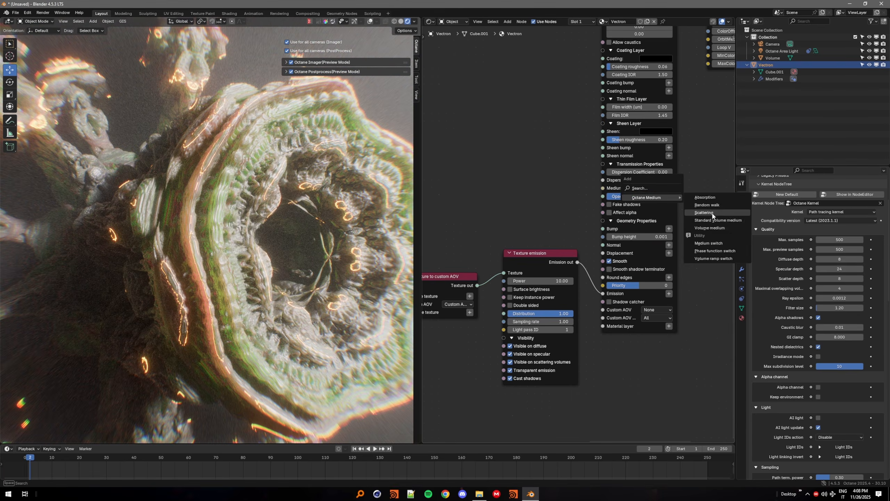
click(705, 213)
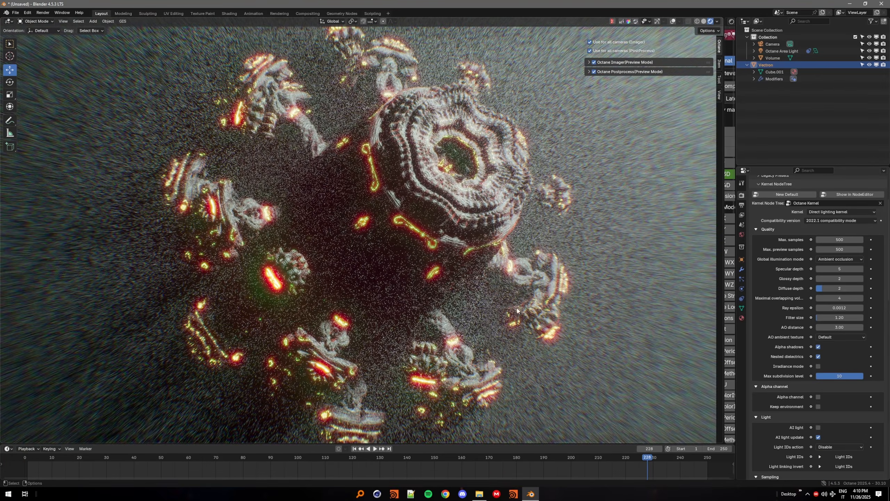